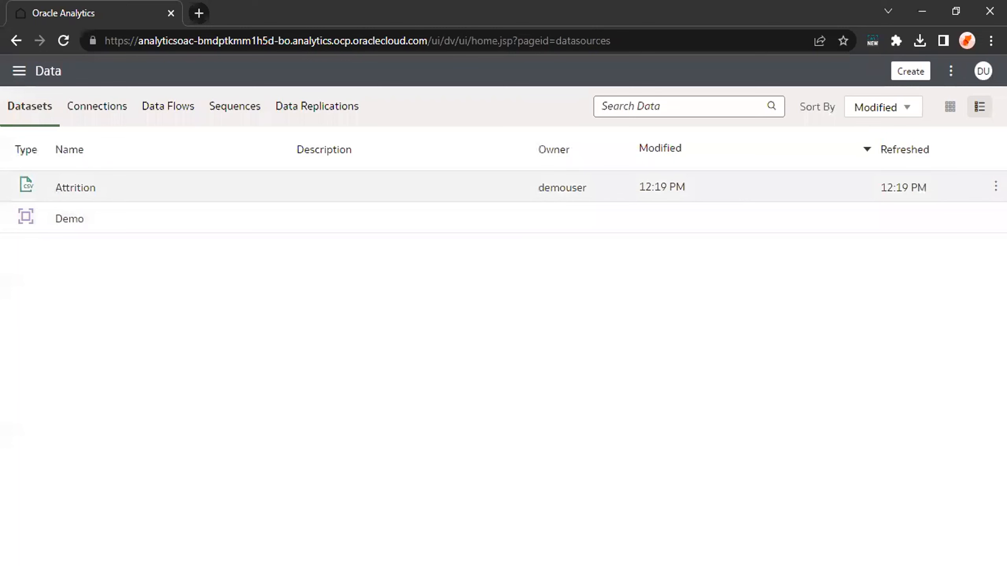
# Create a new workbook from the Attrition dataset and dismiss its suggested insights.
pyautogui.rightClick(937, 209)
pyautogui.click(933, 198)
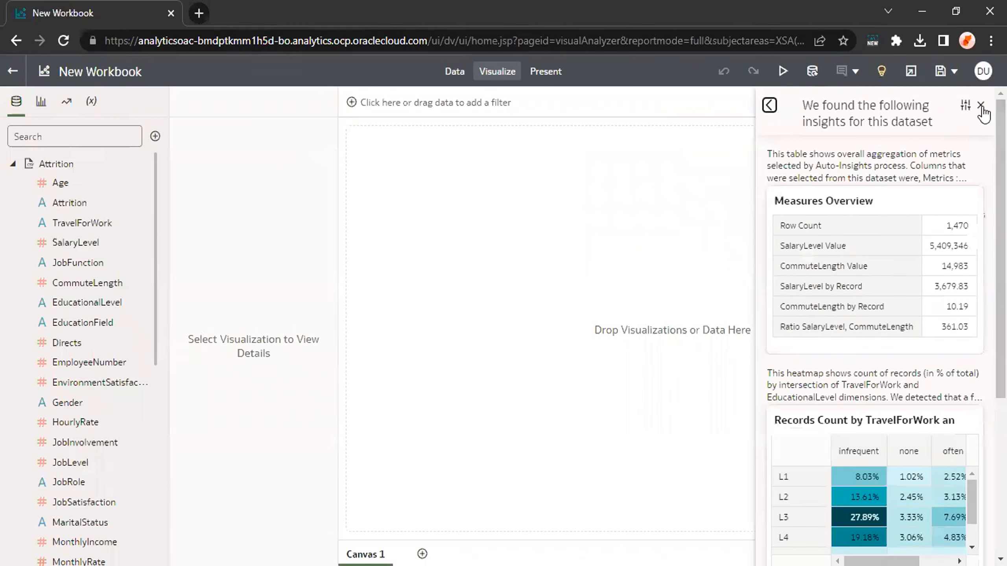
pyautogui.click(981, 105)
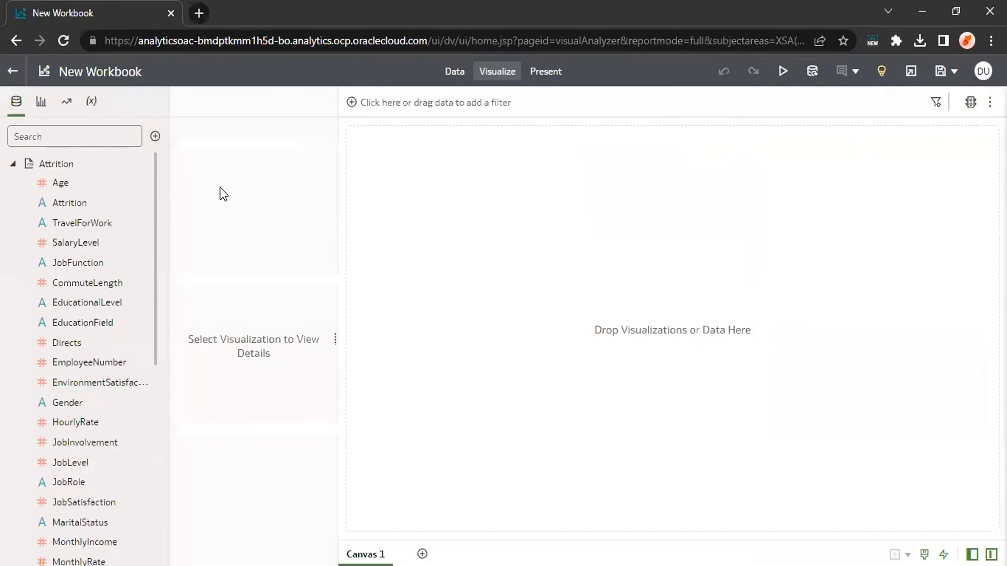
# Review the workbook's predefined parameters, including the details of the User Name parameter.
pyautogui.click(91, 104)
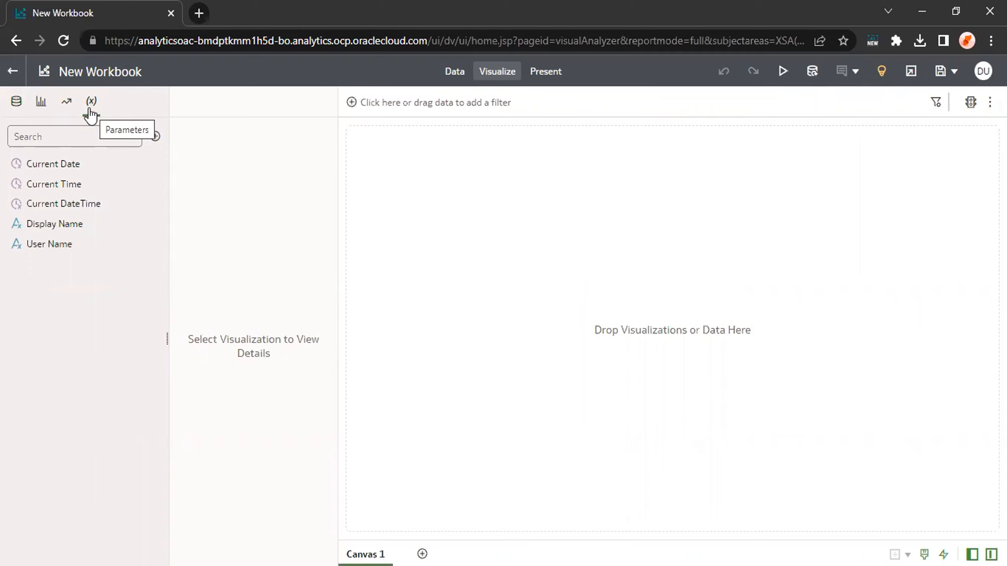
pyautogui.moveTo(72, 167)
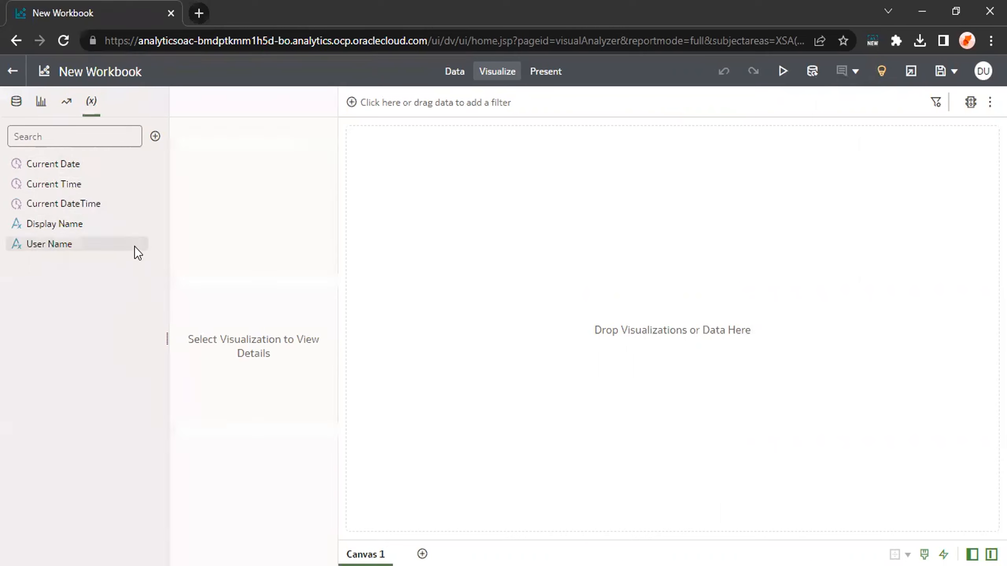
pyautogui.moveTo(134, 246)
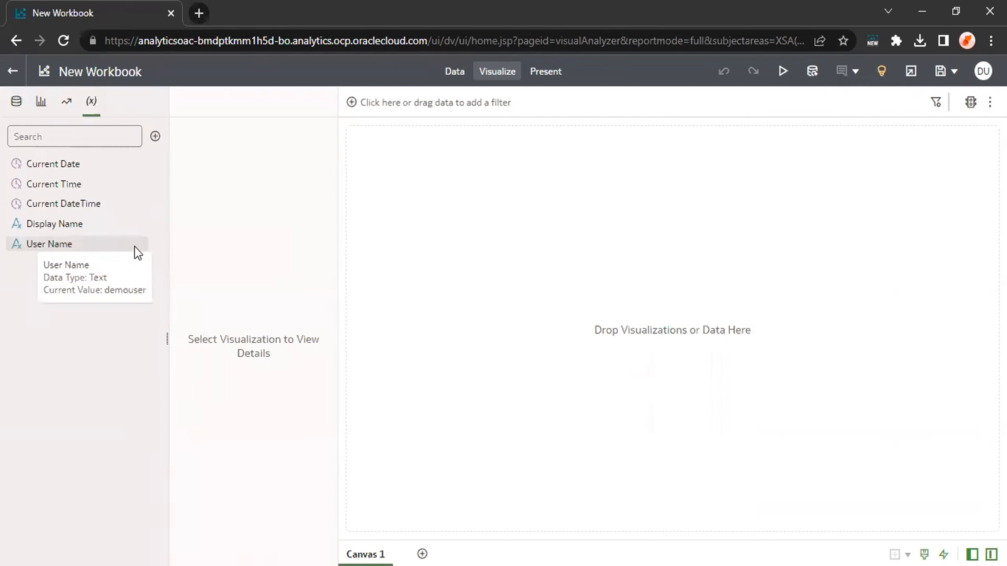
# Add the NumCompaniesWorked column from the Attrition dataset to the empty canvas as a visualization.
pyautogui.click(17, 102)
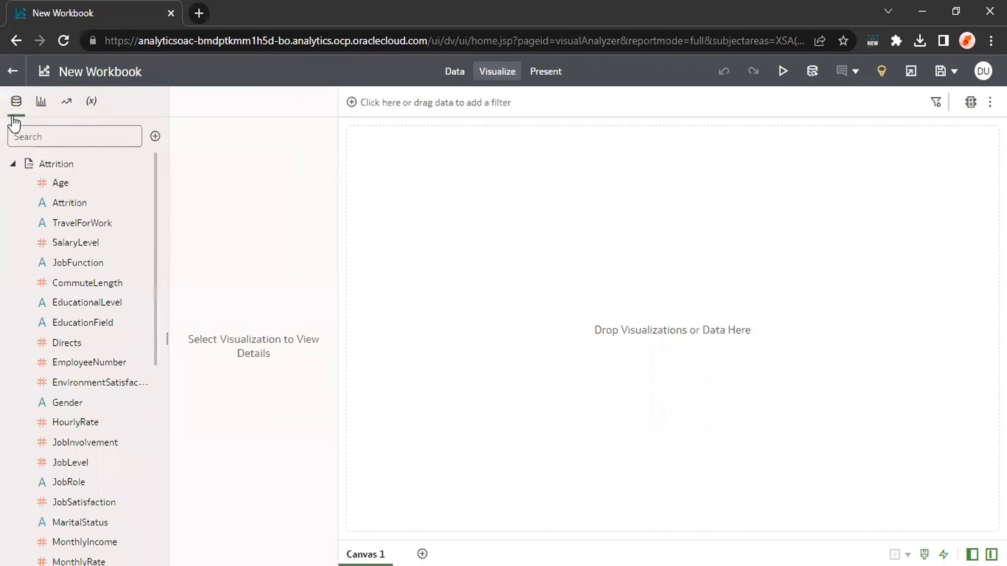
pyautogui.moveTo(155, 250); pyautogui.dragTo(155, 314)
pyautogui.moveTo(95, 464); pyautogui.dragTo(499, 242)
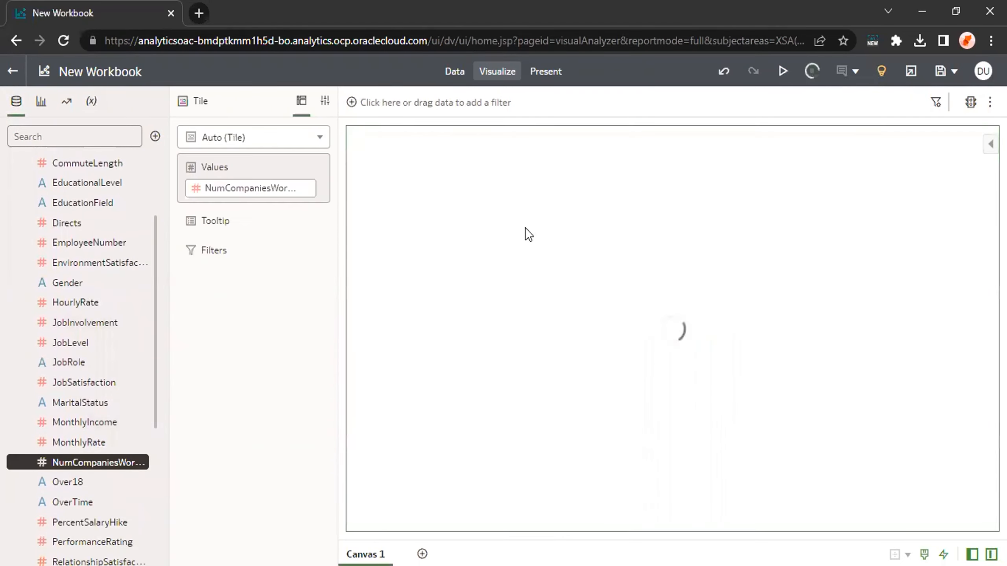
# Add JobFunction, EducationalLevel, EducationField and JobRole as filters for the canvas, leaving their selections empty.
pyautogui.moveTo(155, 345); pyautogui.dragTo(157, 262)
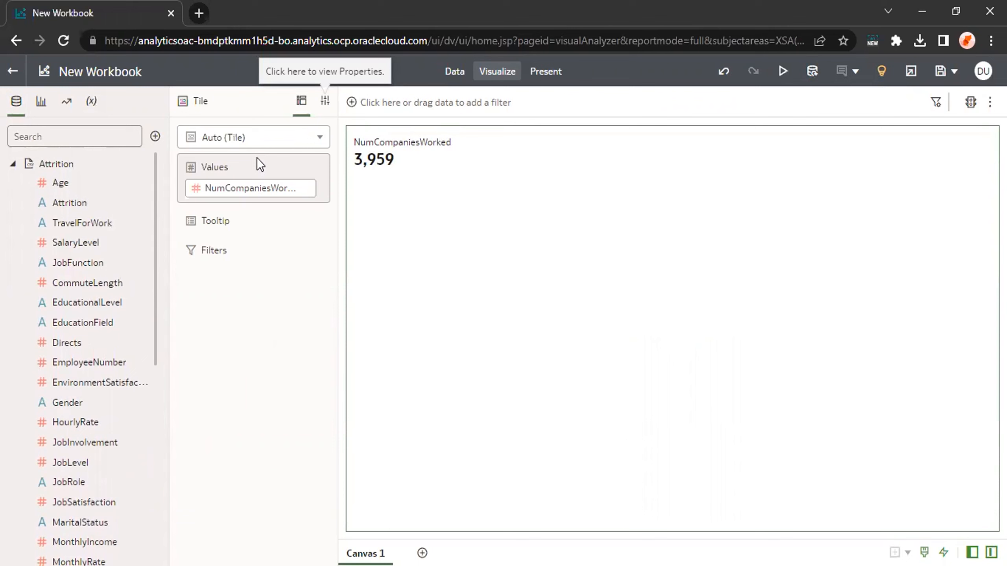
pyautogui.moveTo(85, 265); pyautogui.dragTo(427, 112)
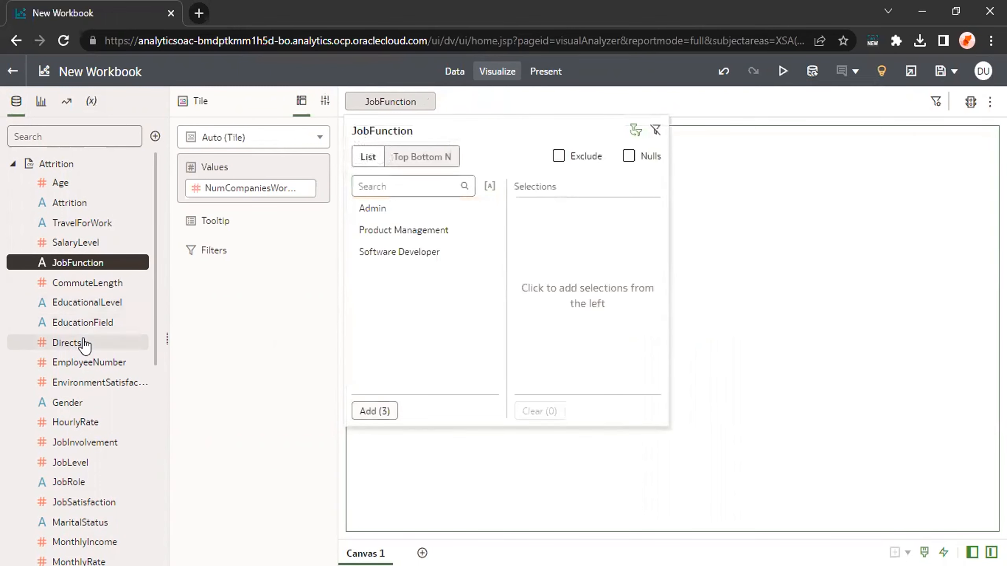
pyautogui.moveTo(97, 308); pyautogui.dragTo(512, 95)
pyautogui.moveTo(90, 328); pyautogui.dragTo(622, 91)
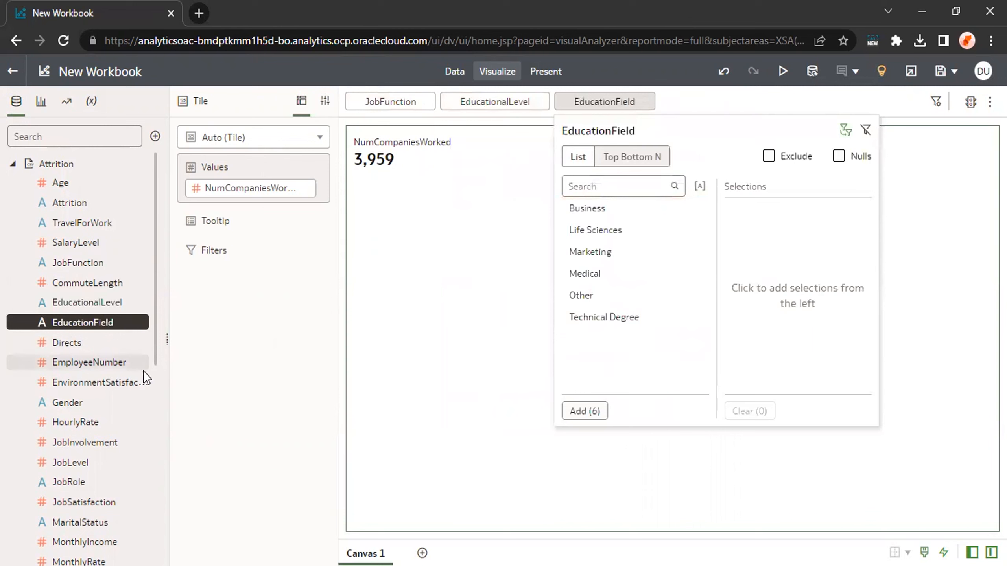
pyautogui.moveTo(74, 481); pyautogui.dragTo(762, 113)
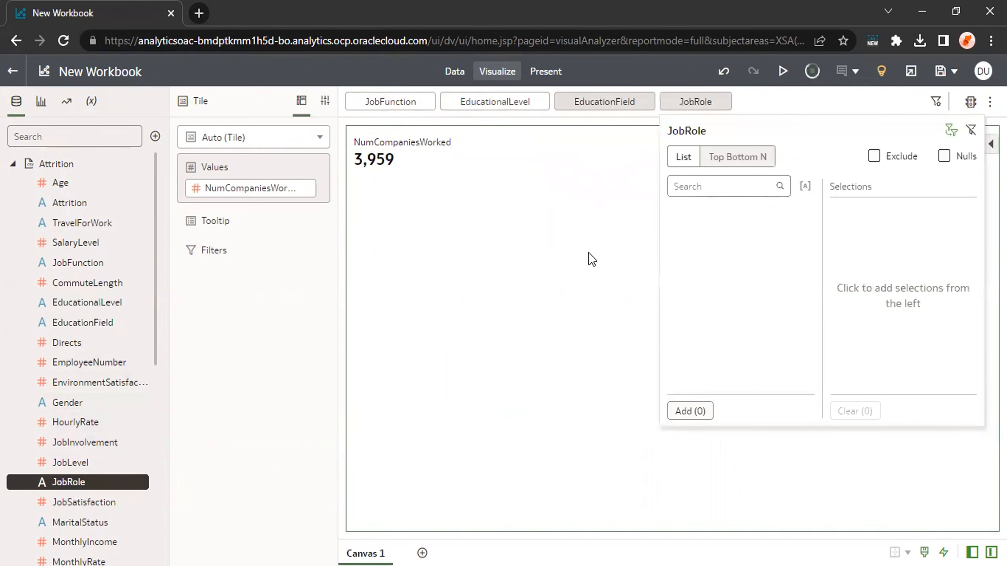
pyautogui.click(502, 291)
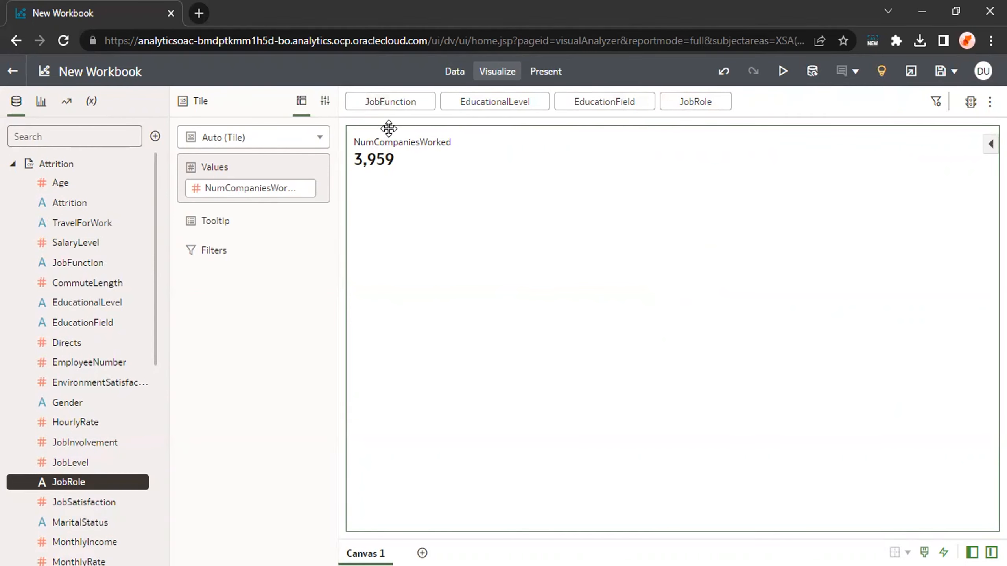
# Examine the available values of the JobFunction and EducationalLevel filters without selecting any.
pyautogui.click(395, 105)
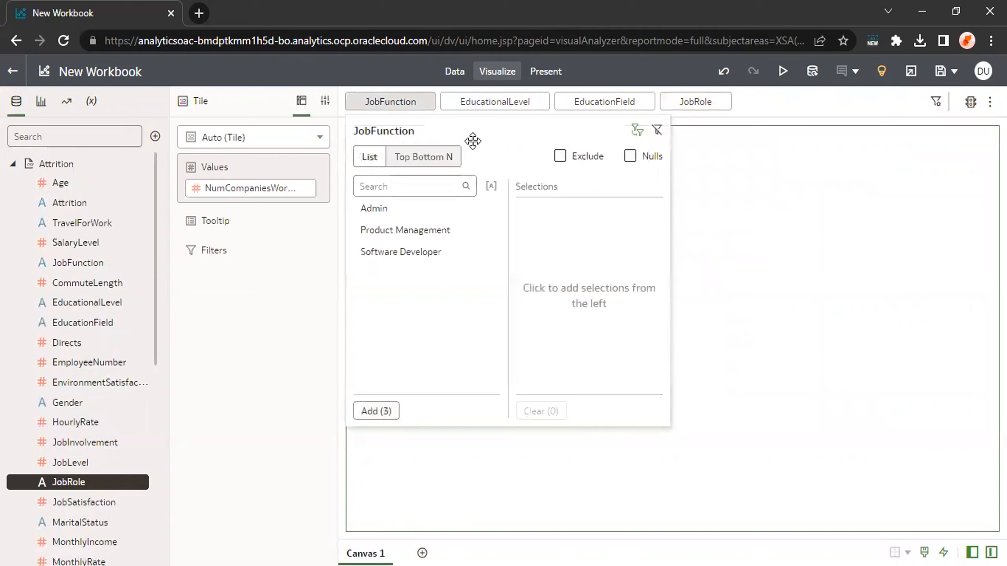
pyautogui.click(485, 104)
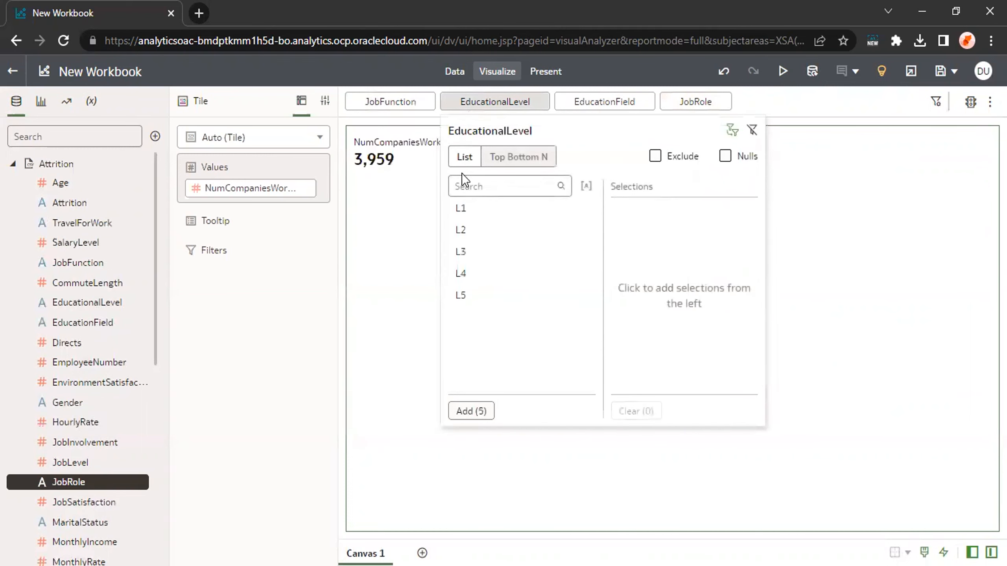
pyautogui.click(865, 215)
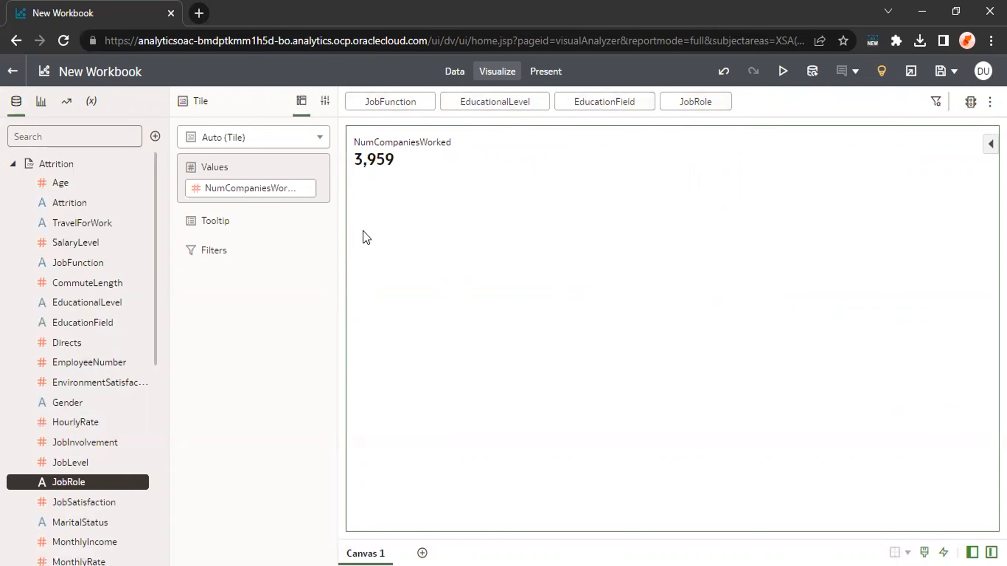
# Start a new parameter named Column Selector with the Text data type and multiple values allowed.
pyautogui.click(91, 104)
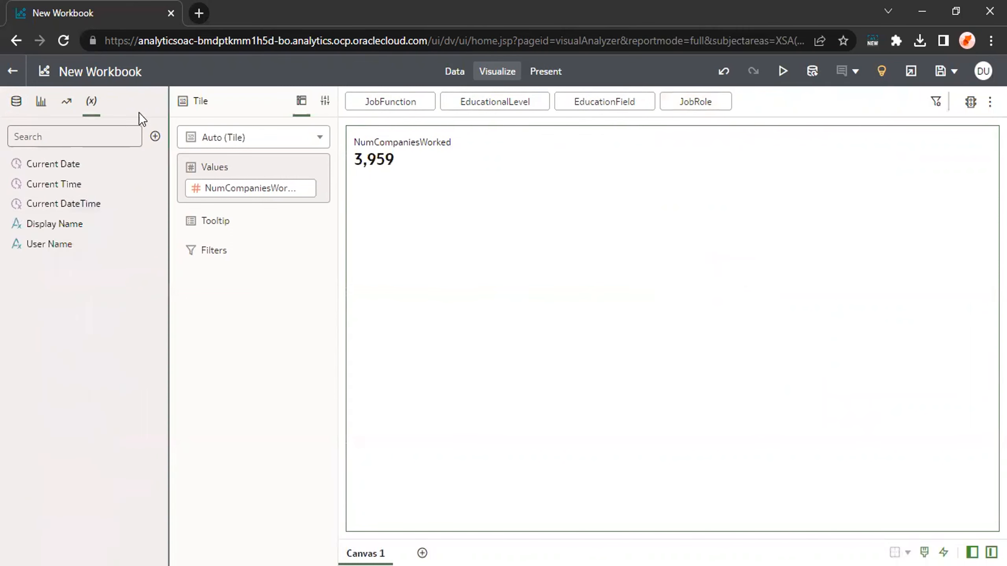
pyautogui.click(155, 137)
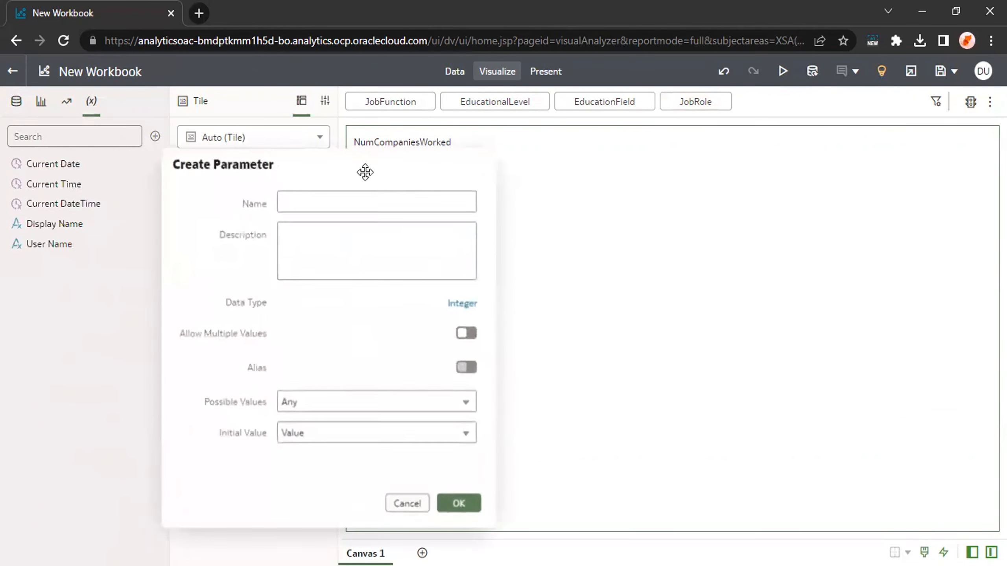
pyautogui.write('Column')
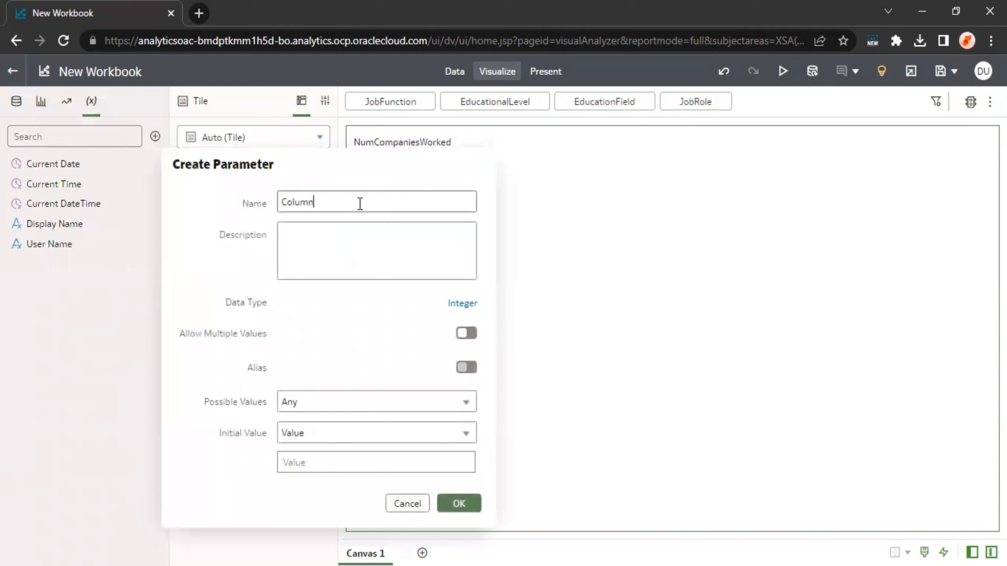
pyautogui.write(' Selector')
pyautogui.click(464, 304)
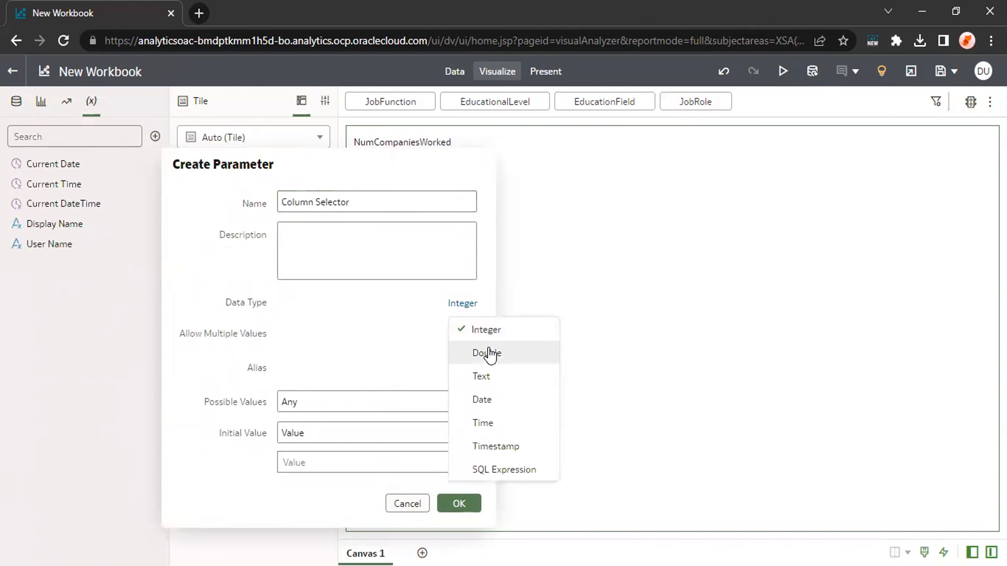
pyautogui.click(488, 376)
pyautogui.click(473, 335)
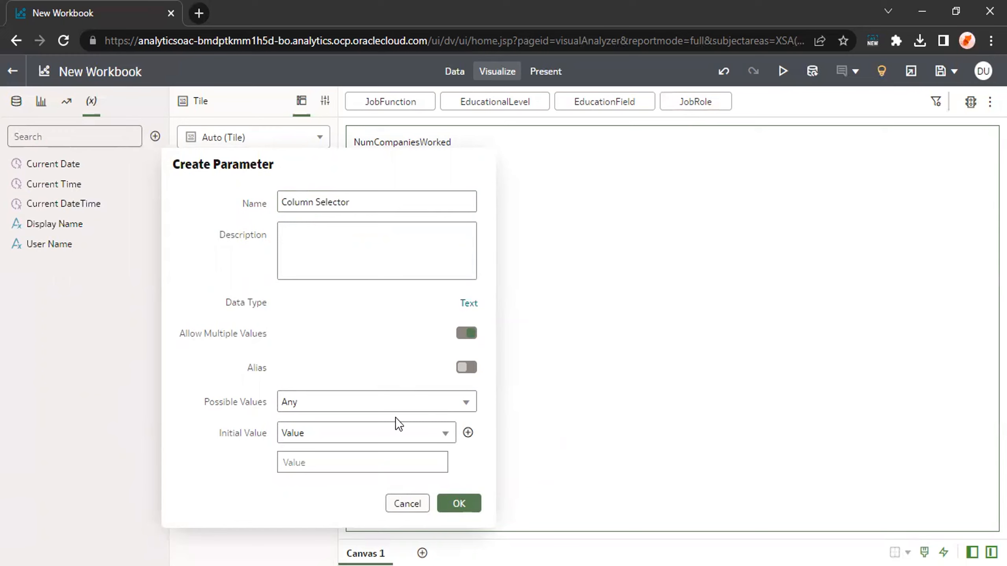
# Limit the parameter's possible values to a value list and enter JobFunction and EducationalLevel.
pyautogui.click(352, 404)
pyautogui.click(335, 450)
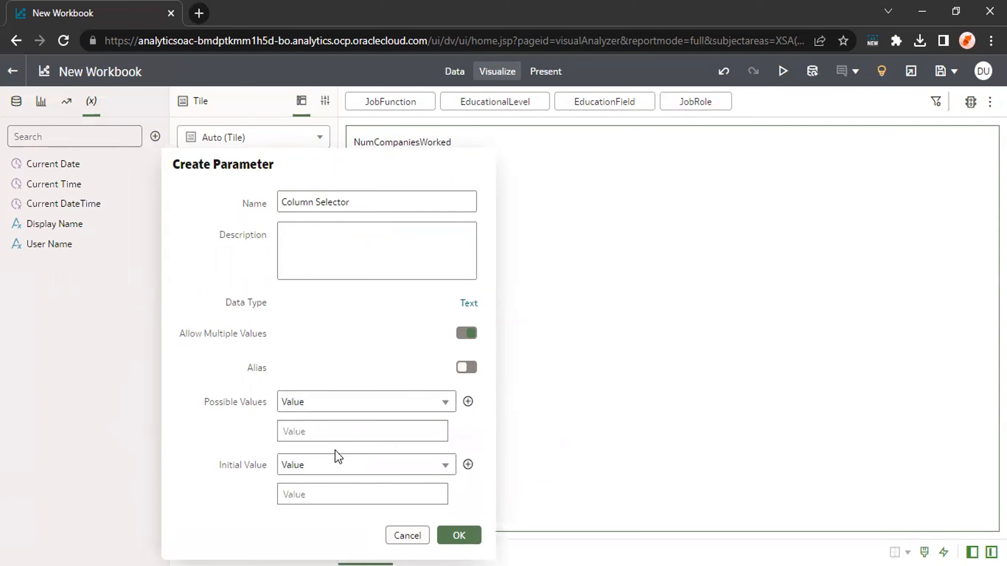
pyautogui.click(331, 432)
pyautogui.write('JobFunction')
pyautogui.click(467, 401)
pyautogui.click(361, 452)
pyautogui.write('EducationalLevel')
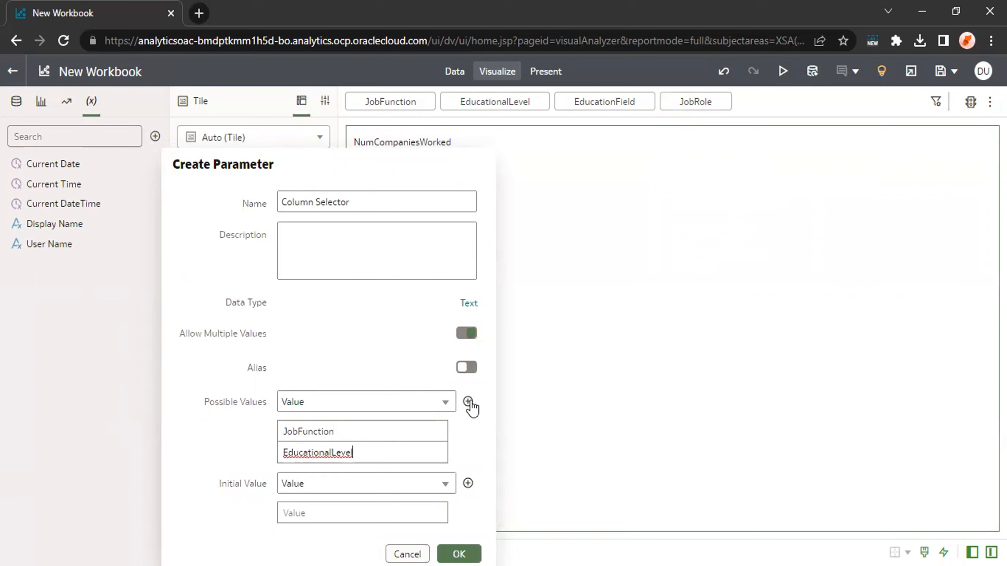
# Add EducationField and JobRole to the parameter's list of possible values.
pyautogui.click(467, 402)
pyautogui.click(381, 466)
pyautogui.write('Educ')
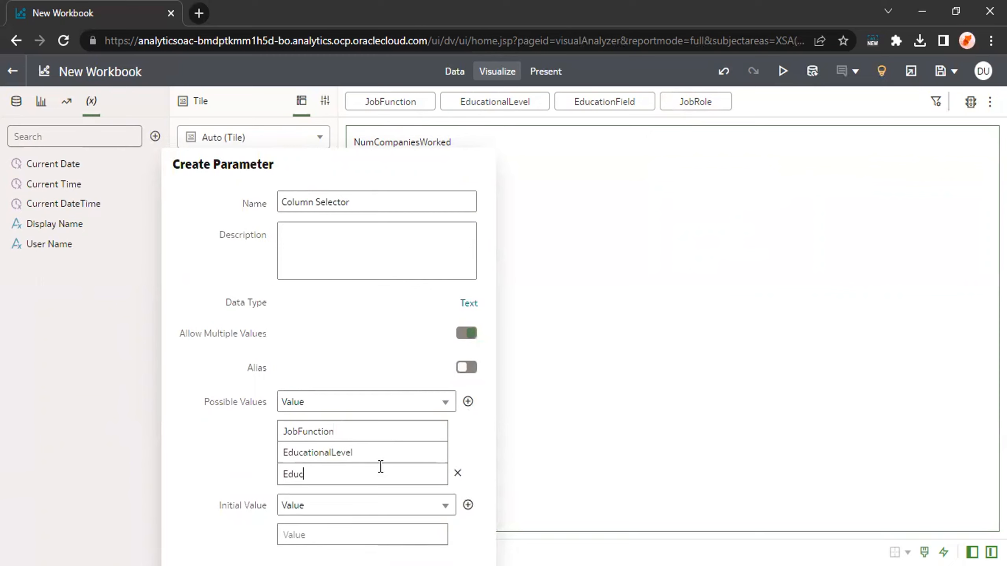
pyautogui.write('ationField')
pyautogui.click(468, 402)
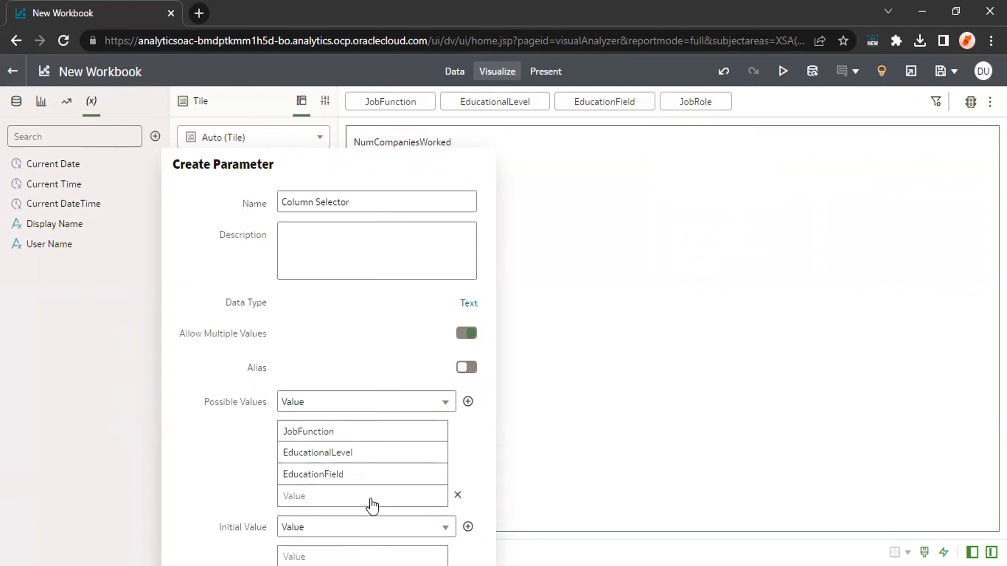
pyautogui.click(368, 497)
pyautogui.write('JobRole')
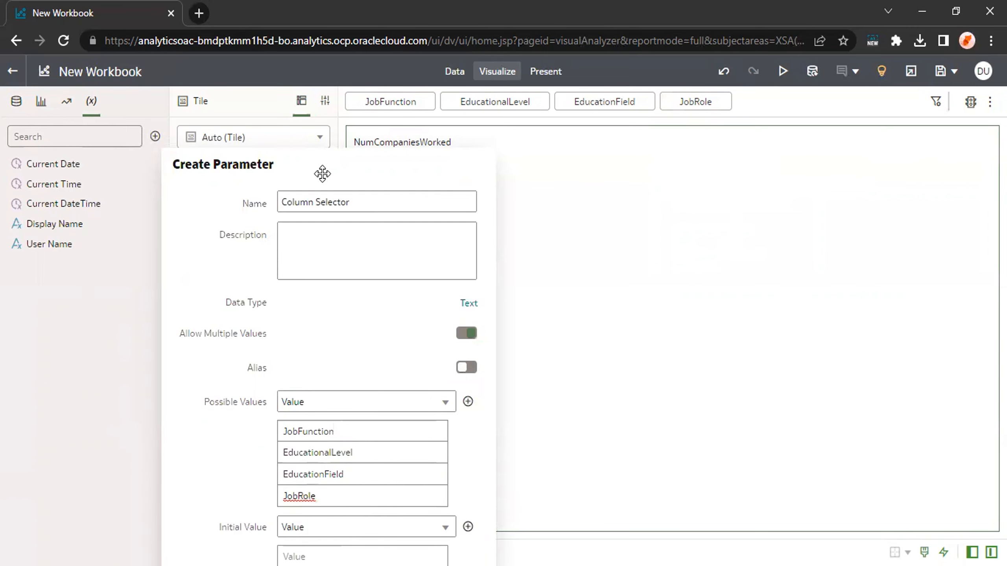
# Set the parameter's initial value to JobRole and save the parameter.
pyautogui.moveTo(319, 162); pyautogui.dragTo(285, 101)
pyautogui.click(320, 496)
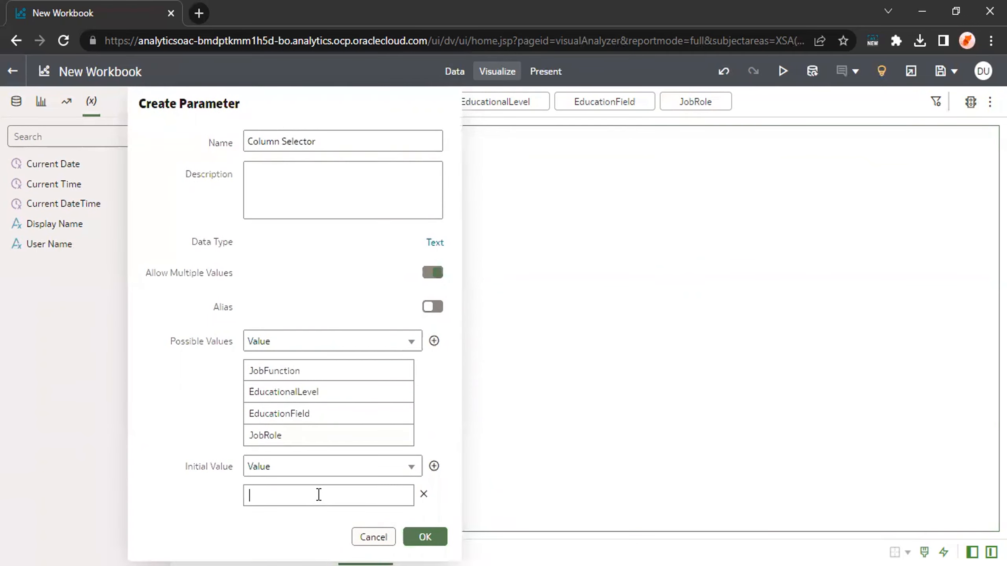
pyautogui.write('JobRole')
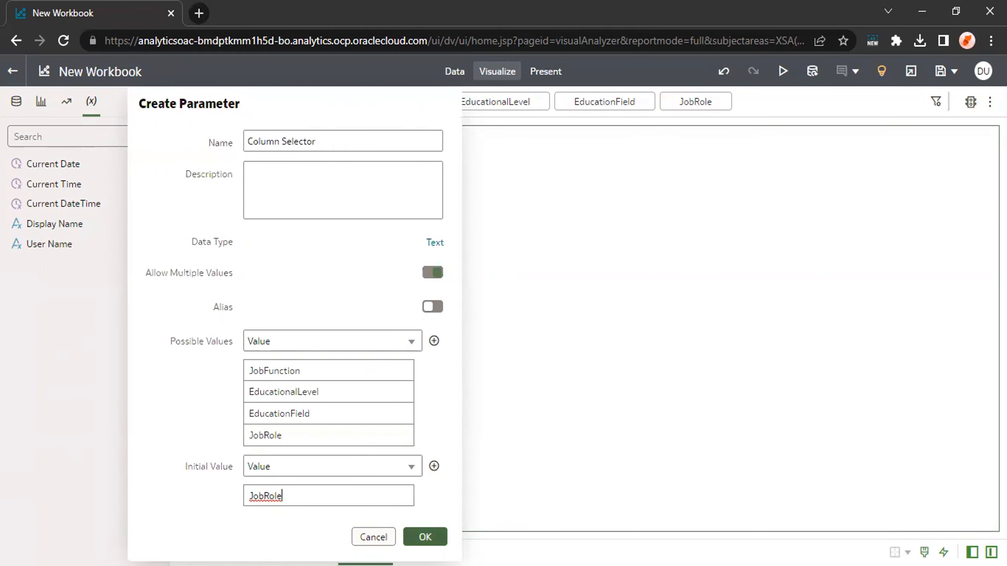
pyautogui.click(425, 536)
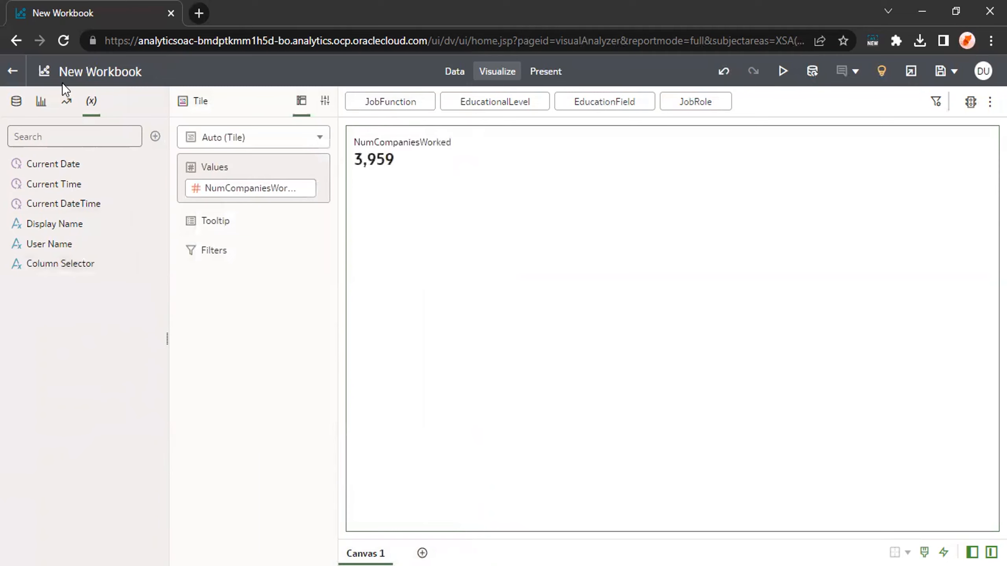
# Start a new calculation under My Calculations and name it Column Selector.
pyautogui.click(16, 102)
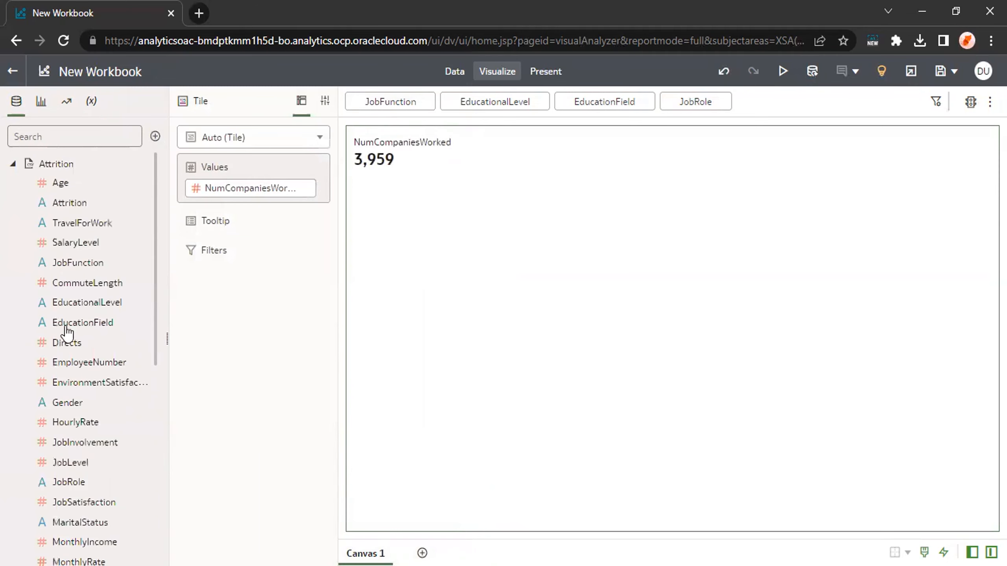
pyautogui.click(12, 164)
pyautogui.rightClick(74, 185)
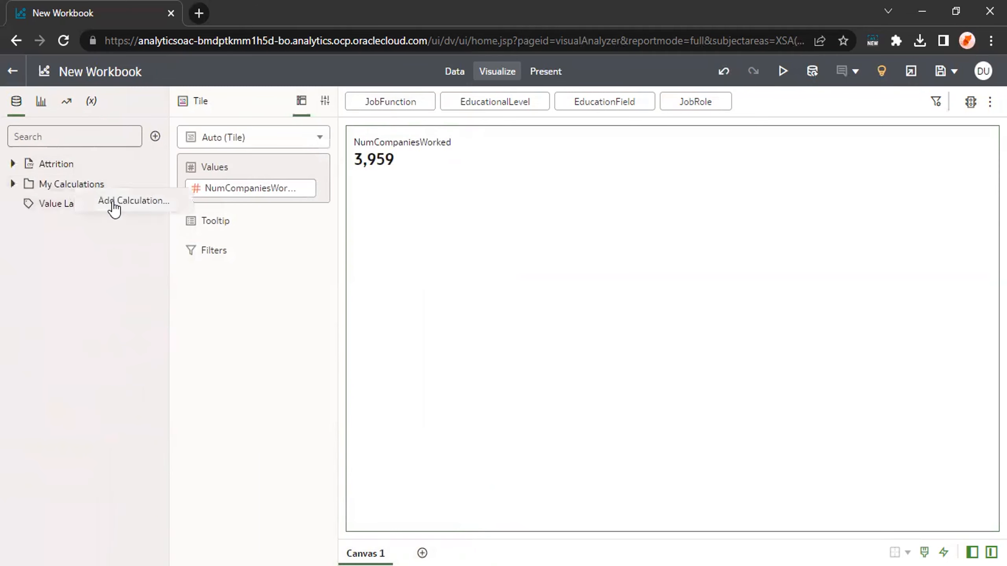
pyautogui.click(109, 200)
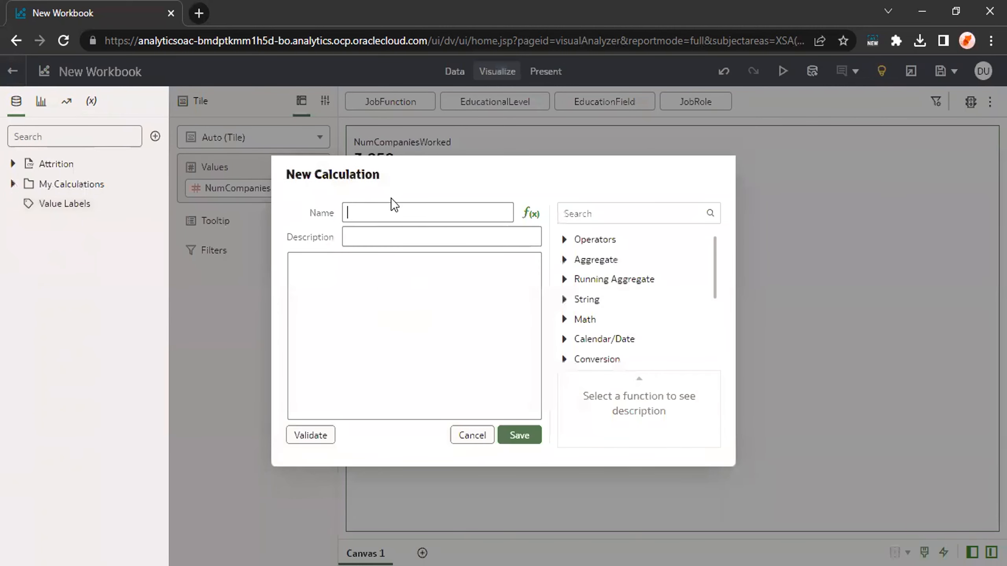
pyautogui.click(385, 216)
pyautogui.write('Column')
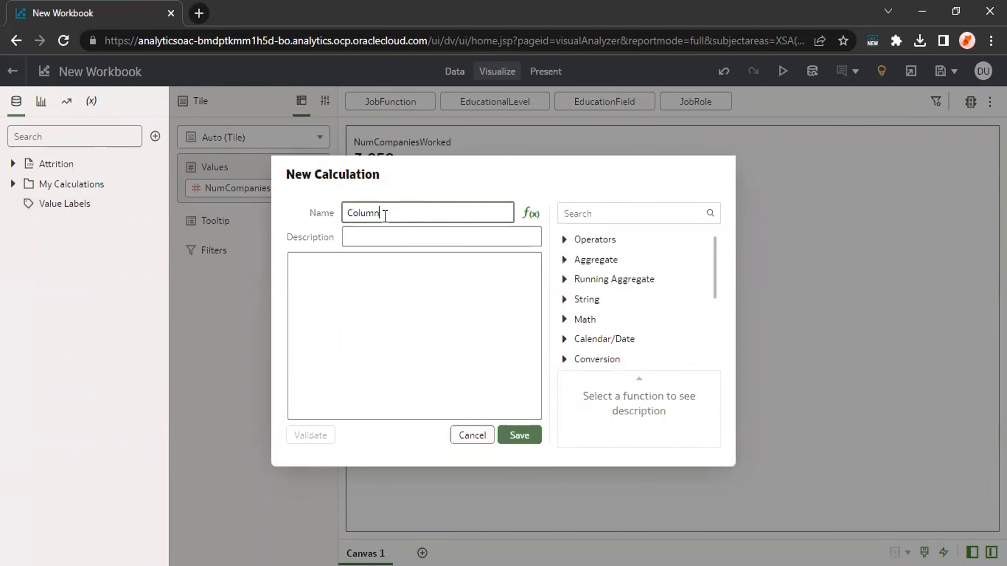
pyautogui.write(' Selector')
# Start the formula with CASE followed by the Column Selector parameter, using 'JobRole' as the parameter's default value.
pyautogui.click(370, 287)
pyautogui.click(92, 101)
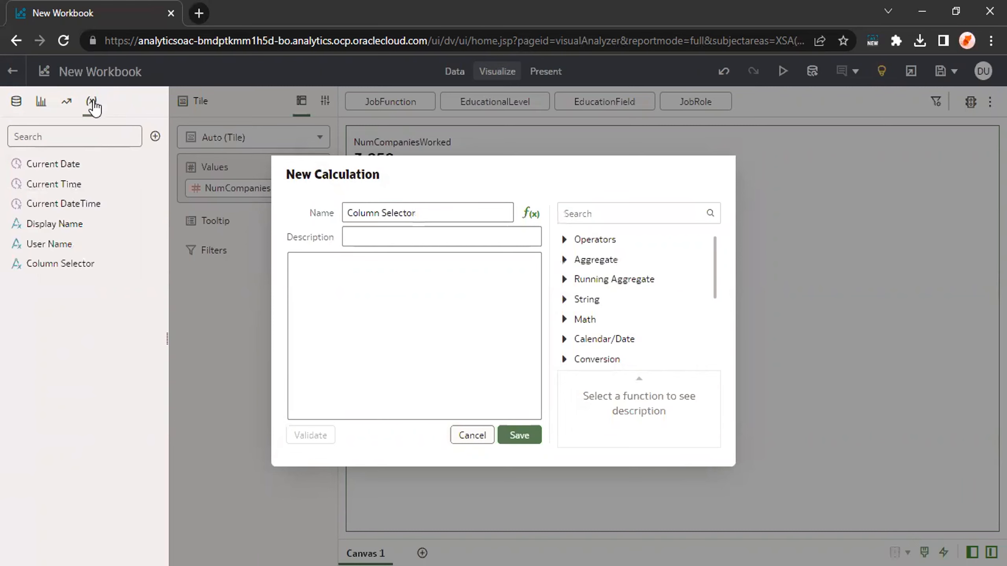
pyautogui.moveTo(142, 268); pyautogui.dragTo(382, 266)
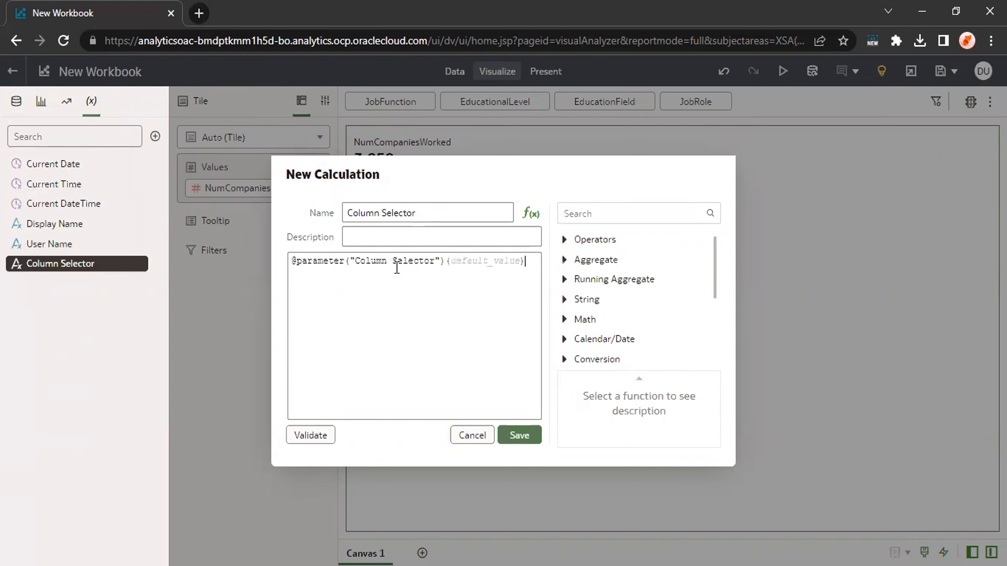
pyautogui.doubleClick(515, 262)
pyautogui.press('BackSpace')
pyautogui.write("'JobRo")
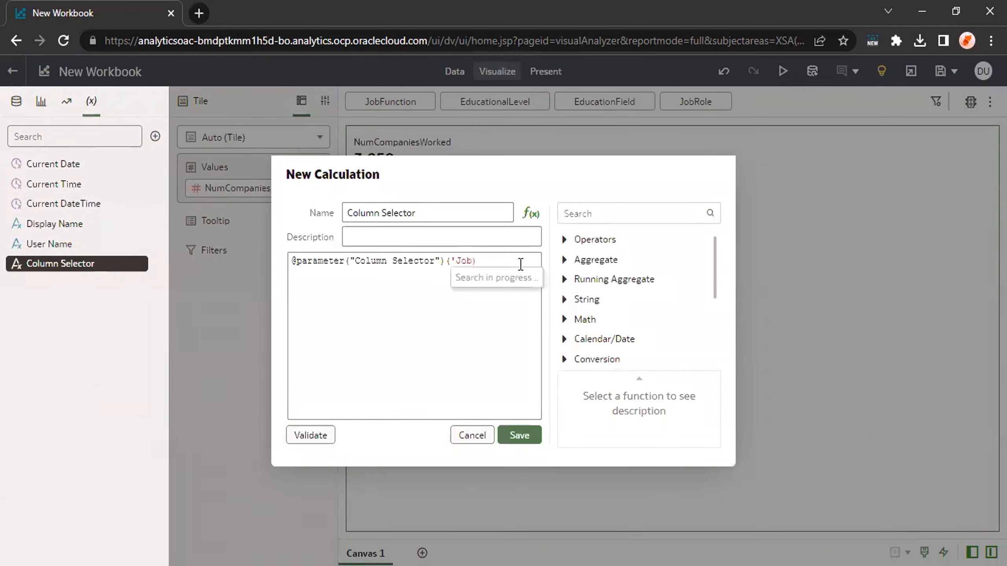
pyautogui.write("le'")
pyautogui.press('Right')
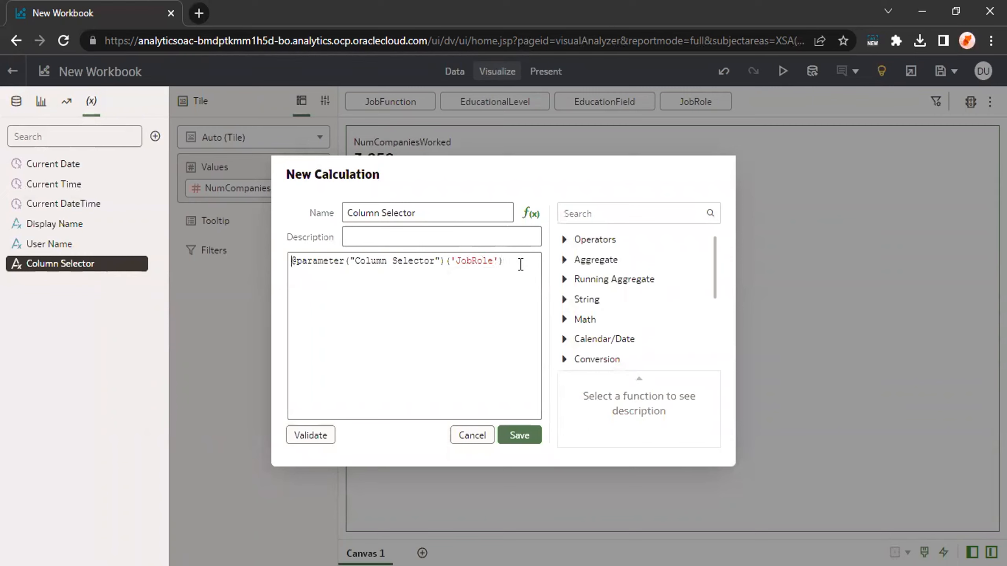
pyautogui.press('Home')
pyautogui.write('CASE')
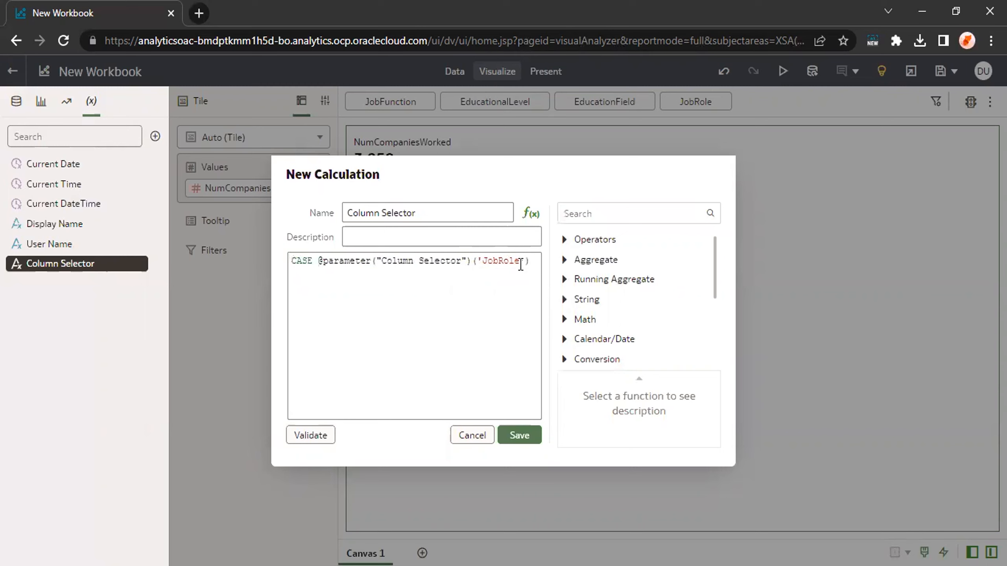
# Add the line WHEN 'JobFunction' THEN JobFunction to the formula, using the JobFunction column from the dataset.
pyautogui.click(532, 265)
pyautogui.press('Return')
pyautogui.write("WHEN 'JobFunction")
pyautogui.write('THEN ')
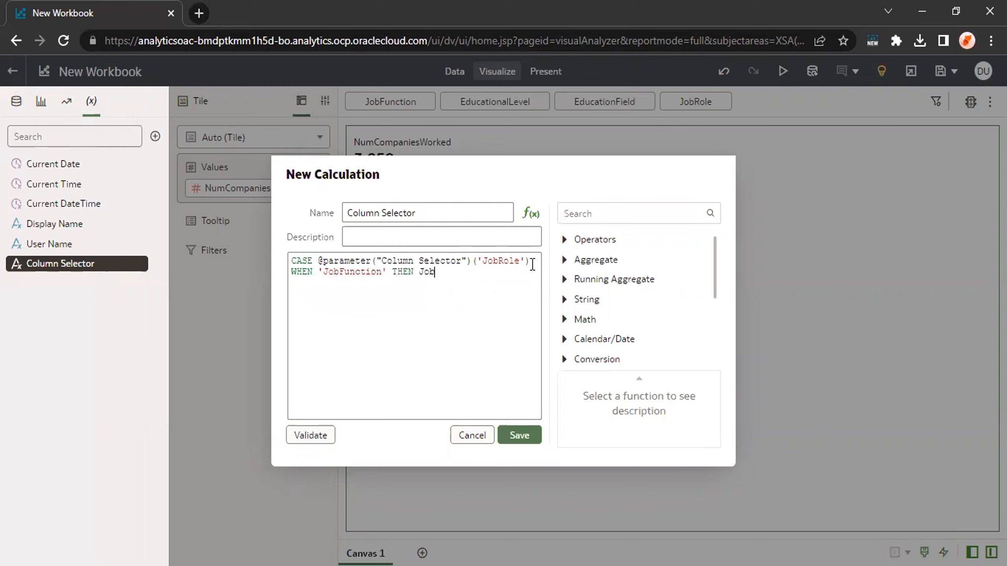
pyautogui.write('Job')
pyautogui.click(467, 357)
# Add WHEN lines to the formula that map 'EducationalLevel' to the EducationalLevel column and 'EducationField' to the EducationField column.
pyautogui.write("WHEN 'Educationa")
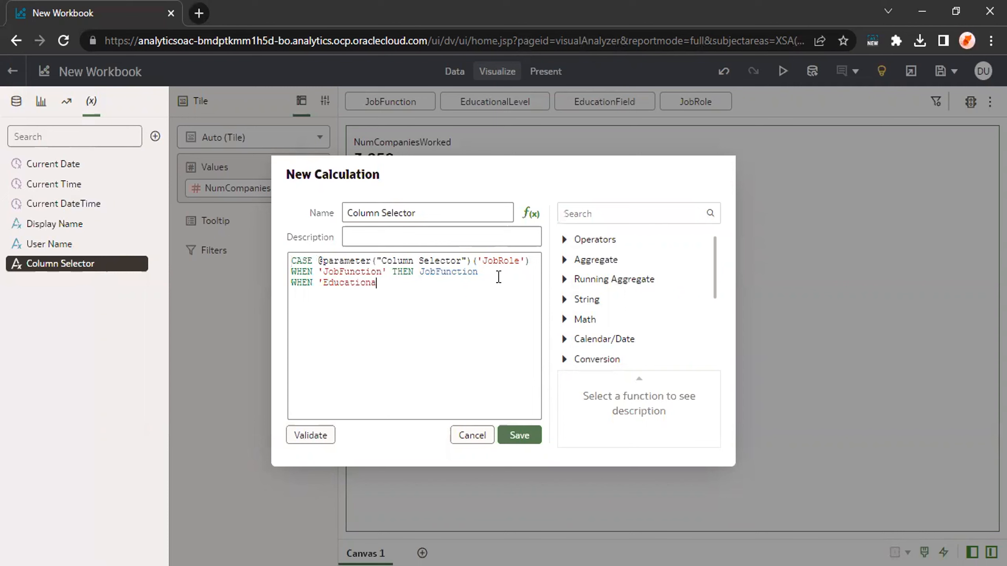
pyautogui.write("lLevel' THEN ")
pyautogui.write('Educ')
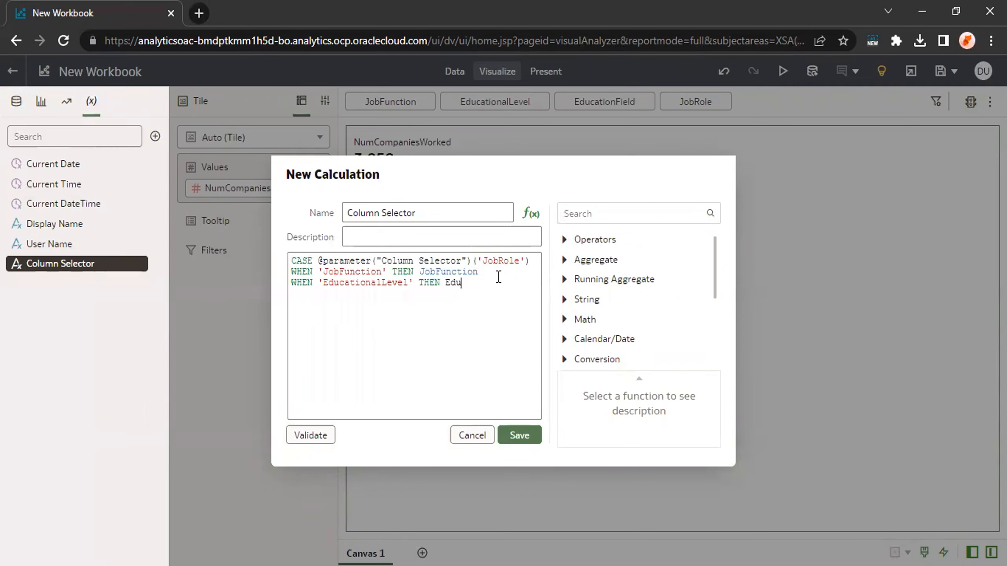
pyautogui.click(498, 315)
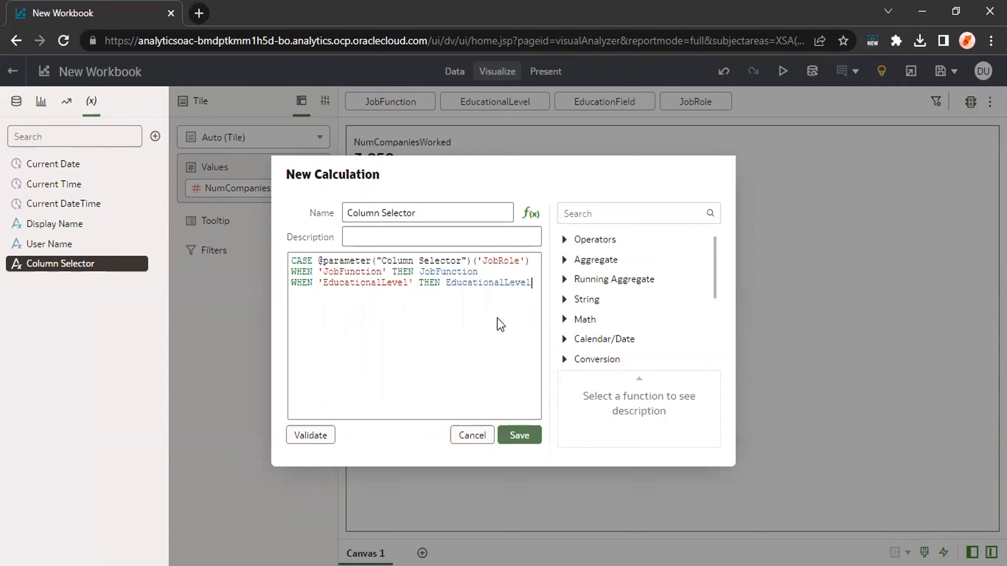
pyautogui.write("WHEN 'EducationField' THEN Edu")
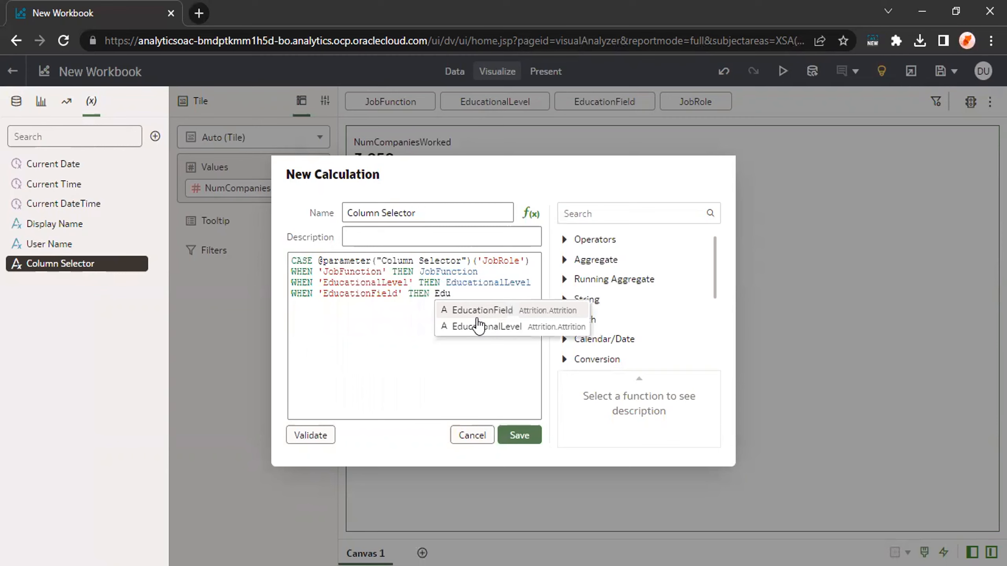
pyautogui.click(478, 317)
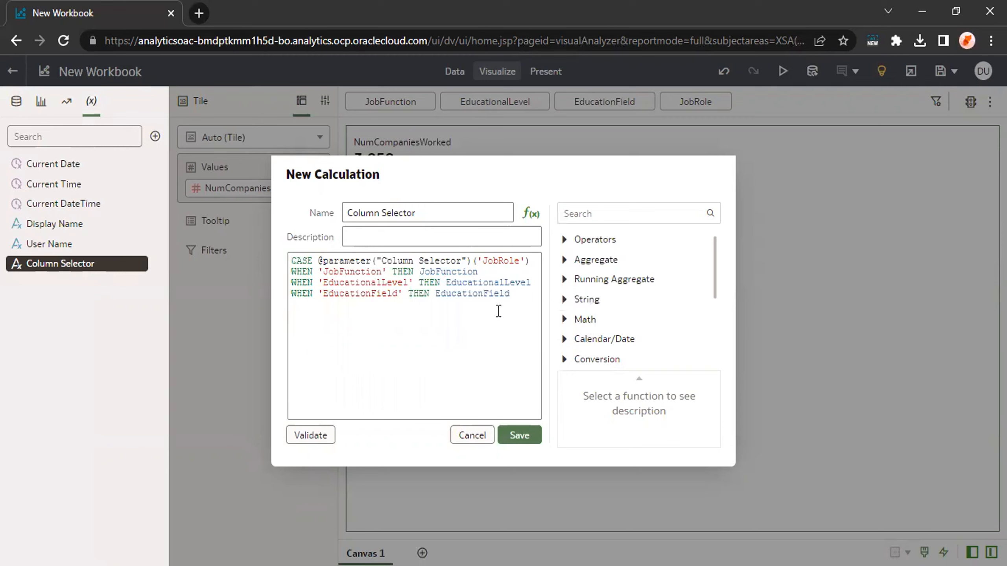
# Add the line WHEN 'JobRole' THEN JobRole to the formula, using the unquoted JobRole column from the dataset.
pyautogui.write("WHEN 'JobRole' THEN 'Job")
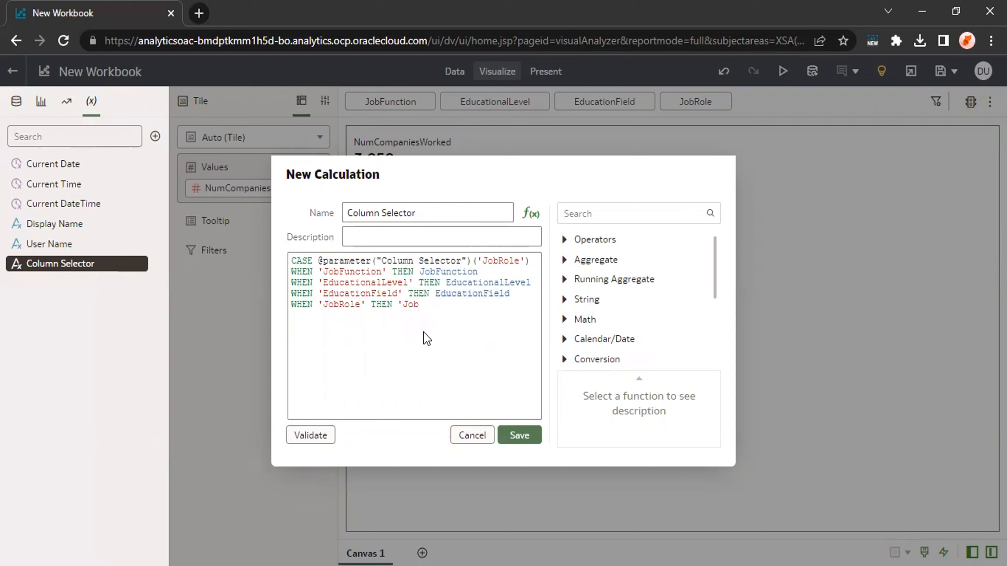
pyautogui.press('BackSpace')
pyautogui.press('BackSpace')
pyautogui.press('BackSpace')
pyautogui.press('BackSpace')
pyautogui.write('Job')
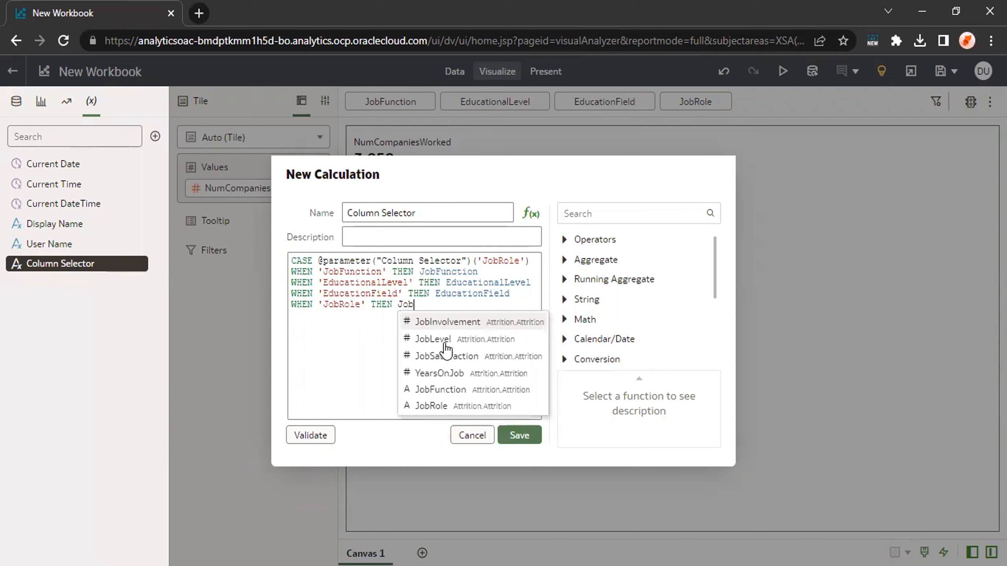
pyautogui.click(436, 406)
# Close the CASE expression with END, and validate and save the Column Selector calculation.
pyautogui.write('END')
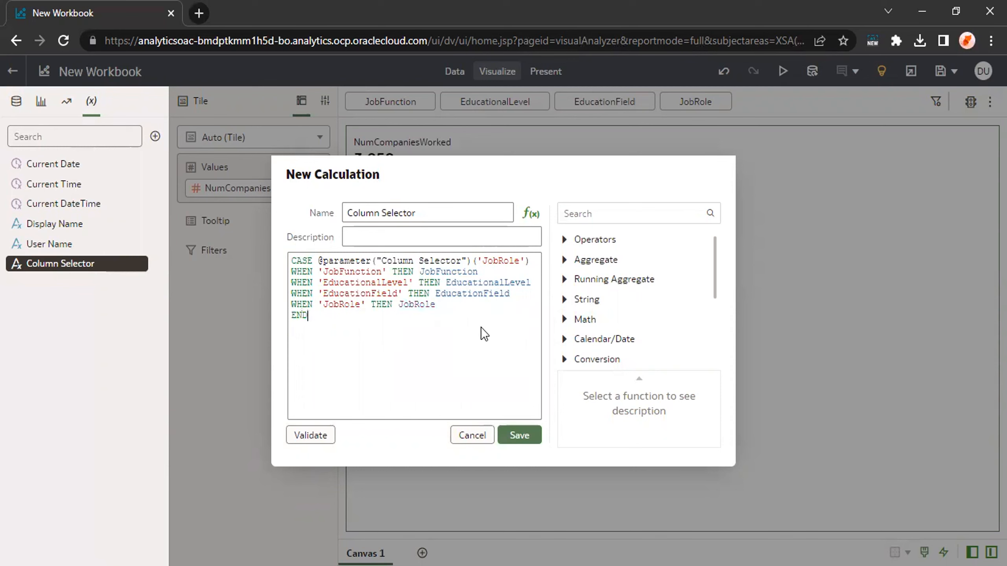
pyautogui.click(313, 435)
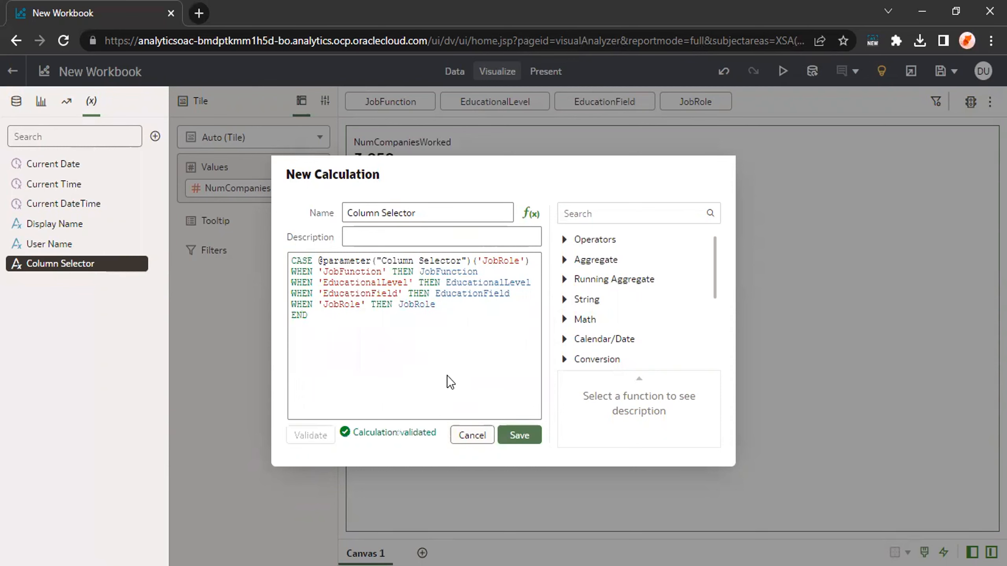
pyautogui.click(523, 436)
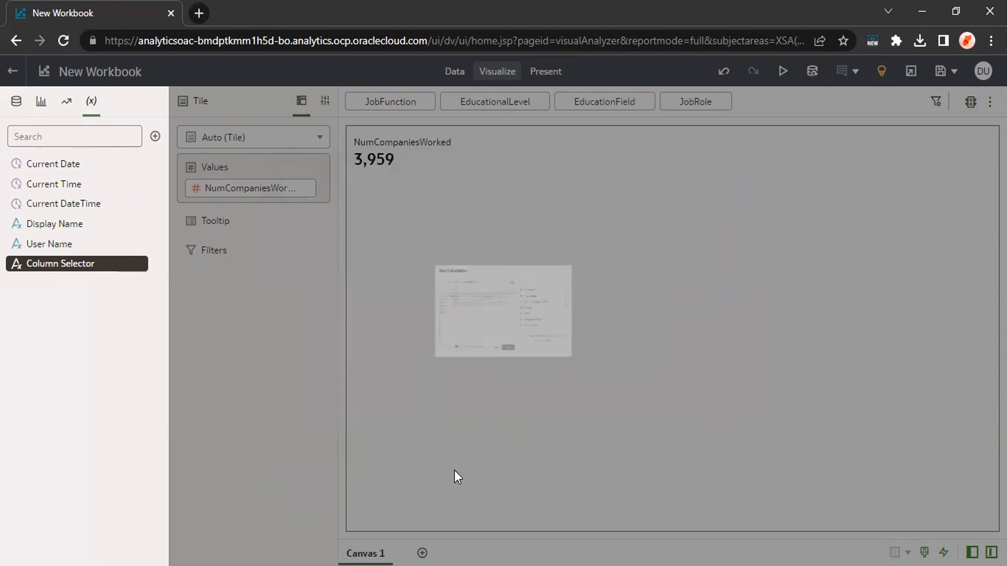
# Change the tile visualization to Dashboard Filters and replace its NumCompaniesWorked filter control with the Column Selector parameter.
pyautogui.click(263, 137)
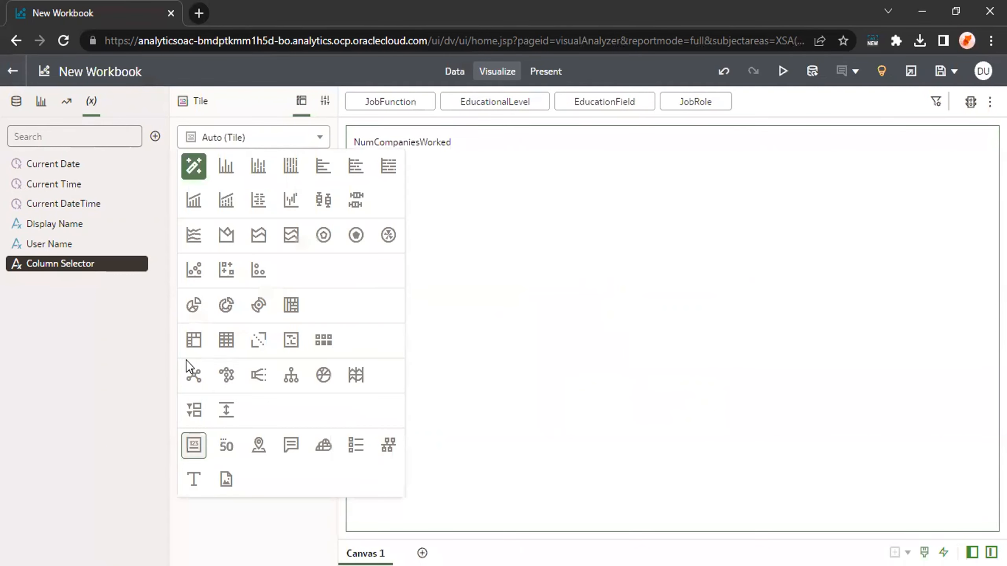
pyautogui.click(195, 411)
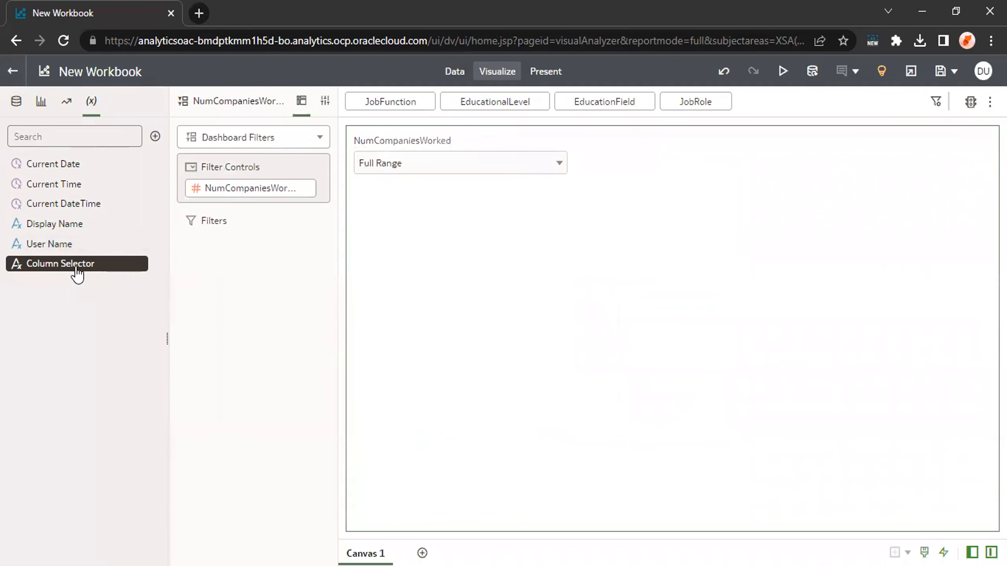
pyautogui.moveTo(143, 263); pyautogui.dragTo(246, 190)
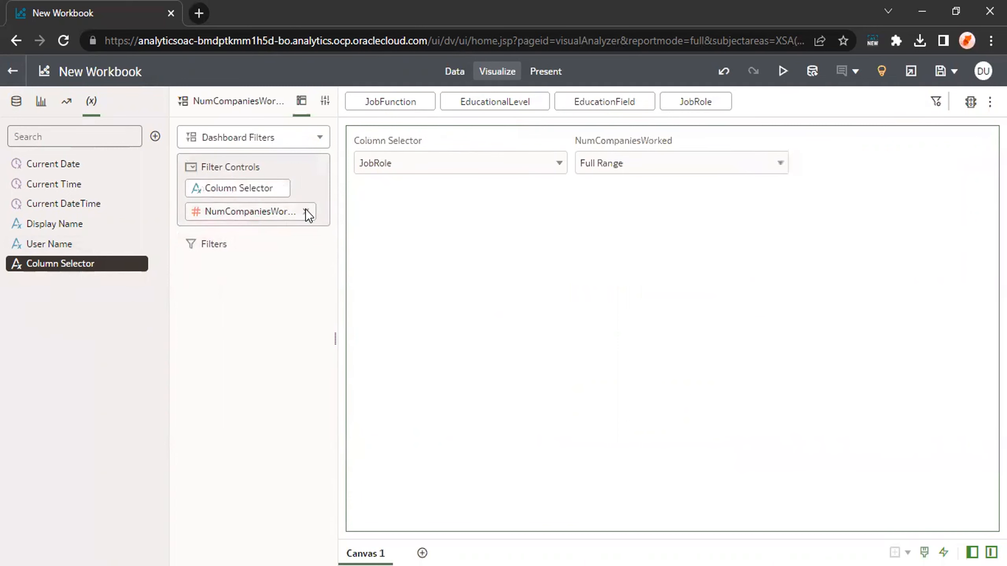
pyautogui.click(306, 211)
# Add EducationalLevel to the selections of the Column Selector filter on the canvas.
pyautogui.click(516, 172)
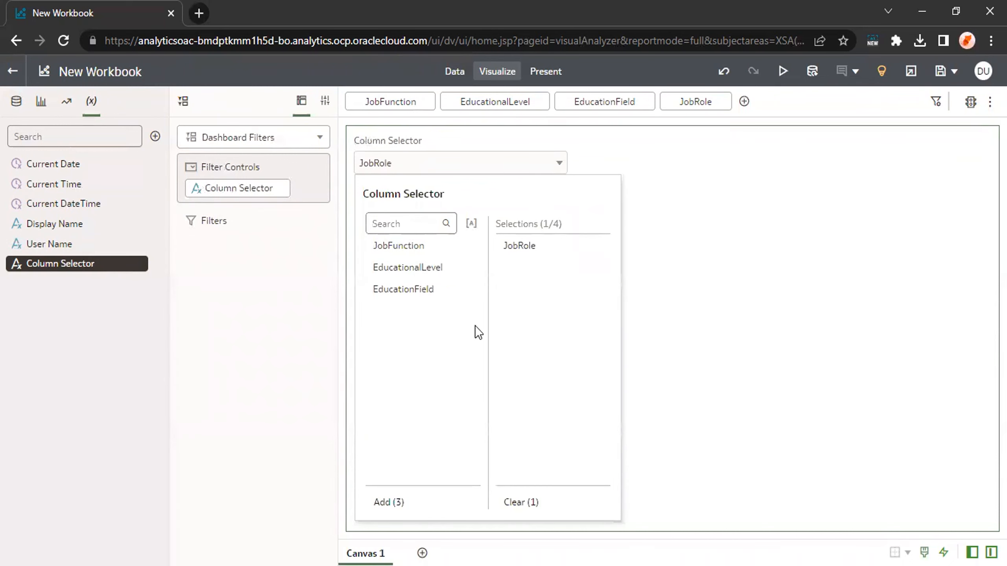
pyautogui.click(416, 269)
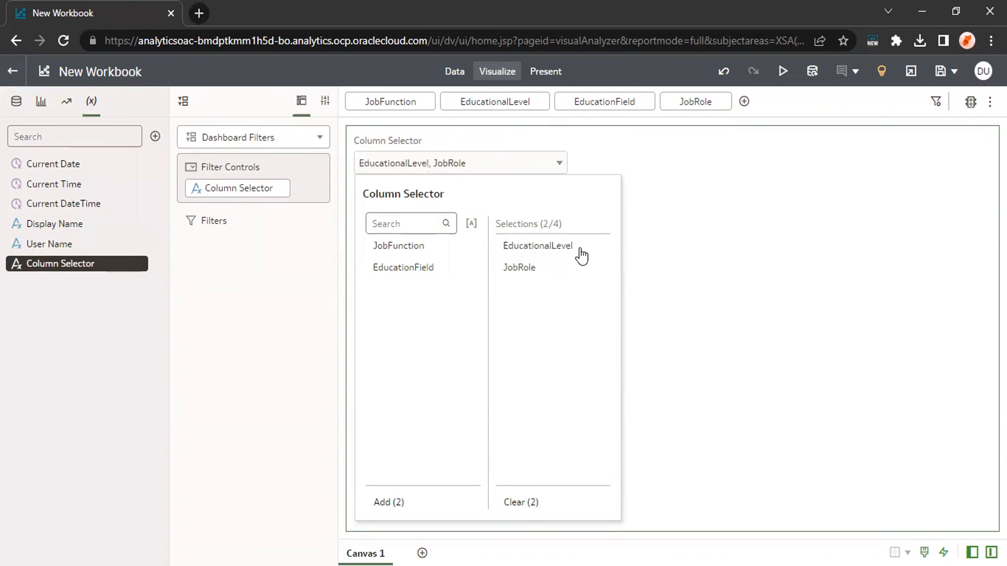
pyautogui.click(637, 272)
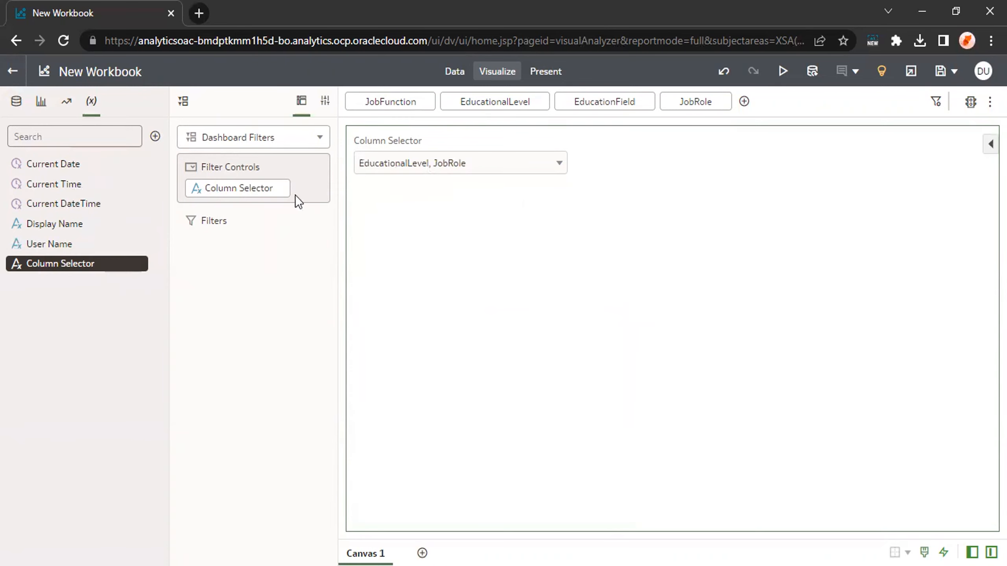
# Turn off Allow Multiple Values for the Column Selector parameter and check the choices offered by its filter.
pyautogui.rightClick(68, 265)
pyautogui.click(134, 276)
pyautogui.click(465, 241)
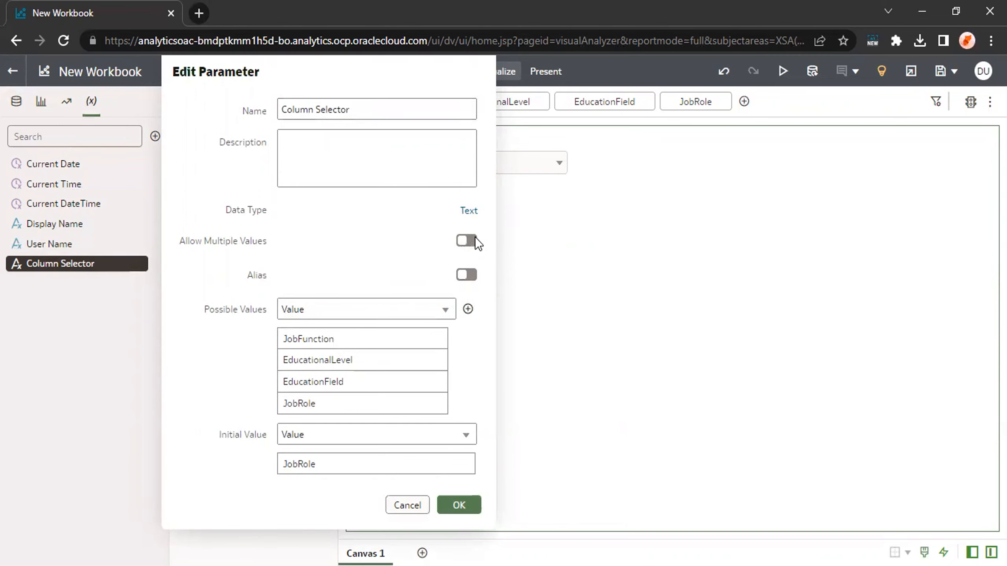
pyautogui.click(459, 505)
pyautogui.click(349, 512)
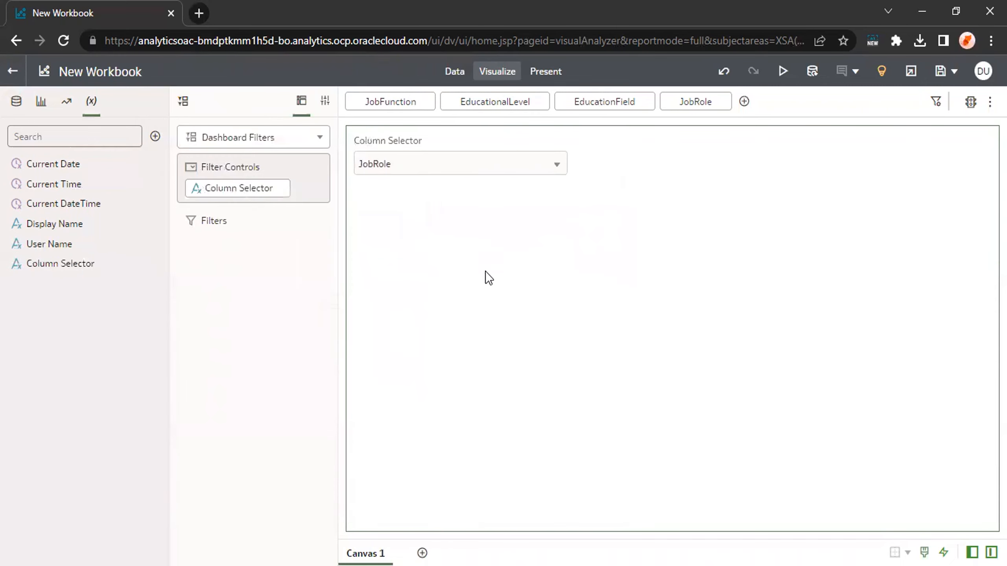
pyautogui.click(459, 169)
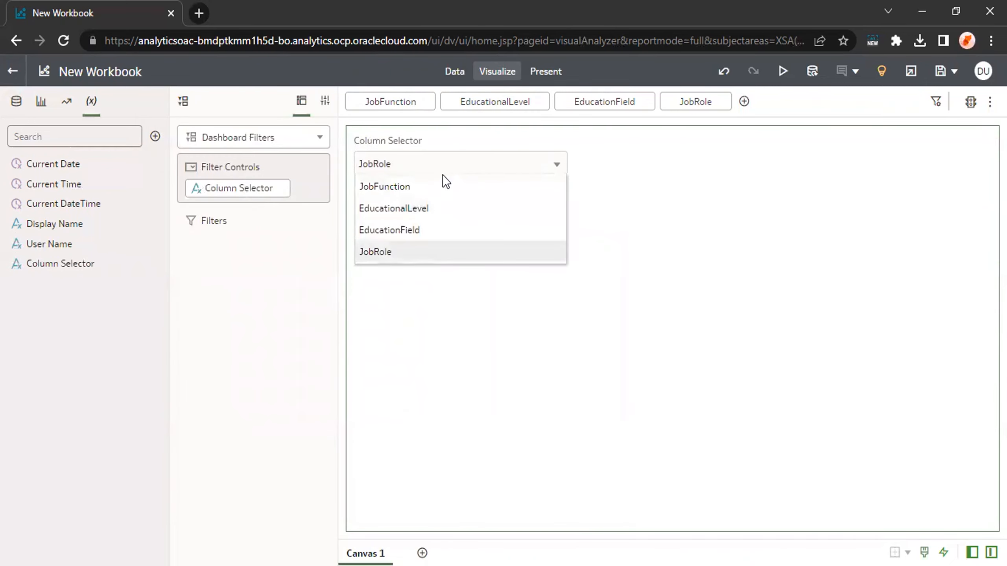
pyautogui.click(427, 287)
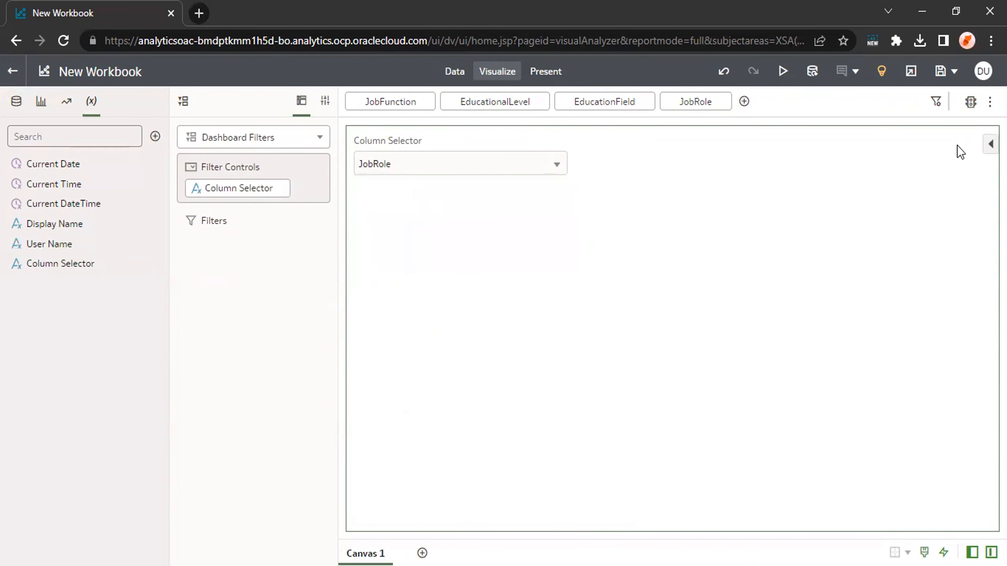
# Duplicate the Column Selector filter visualization and place one copy below the other on the canvas.
pyautogui.click(989, 144)
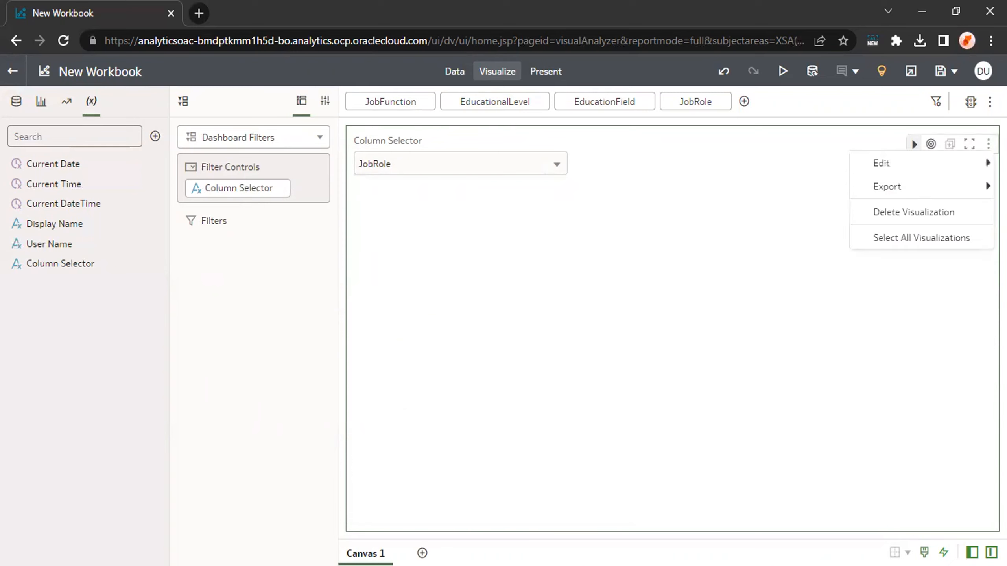
pyautogui.moveTo(970, 174)
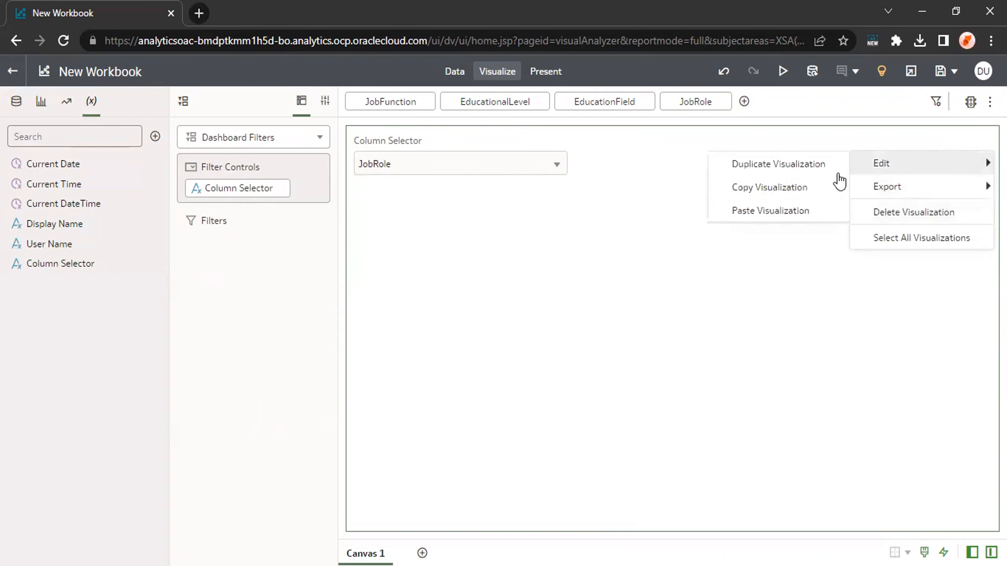
pyautogui.click(829, 164)
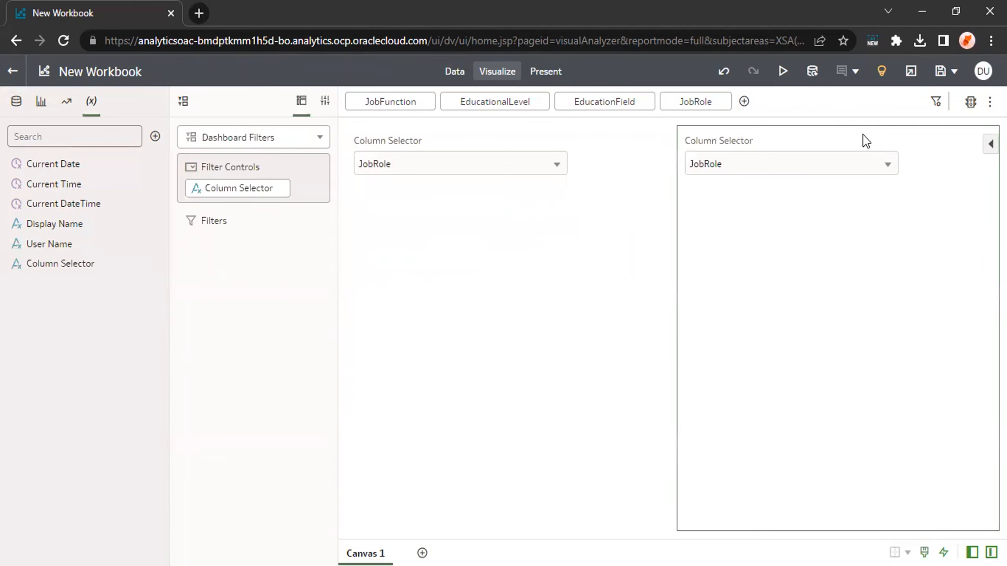
pyautogui.moveTo(644, 340)
pyautogui.mouseDown()
pyautogui.moveTo(539, 474)
pyautogui.moveTo(548, 507)
pyautogui.mouseUp()
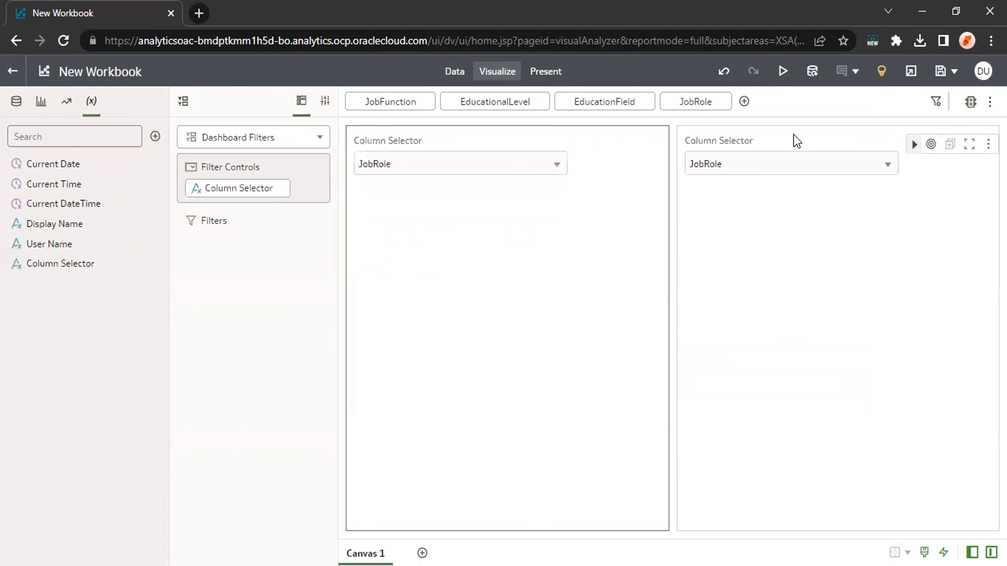
pyautogui.moveTo(825, 131)
pyautogui.mouseDown()
pyautogui.moveTo(652, 432)
pyautogui.moveTo(589, 513)
pyautogui.moveTo(565, 506)
pyautogui.mouseUp()
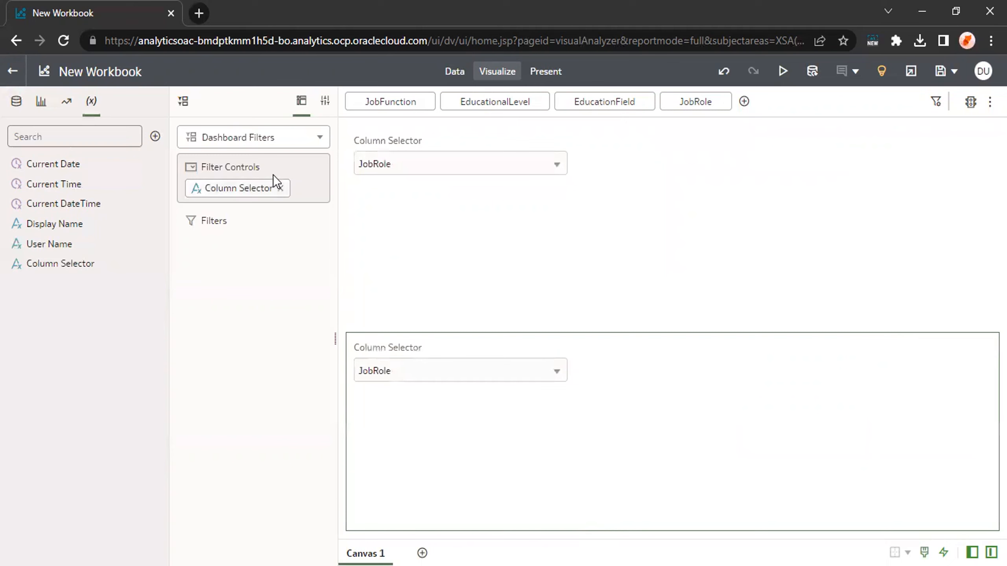
# Change the lower visualization to a Bar chart and assign the Column Selector calculation to Category (X-Axis).
pyautogui.click(257, 133)
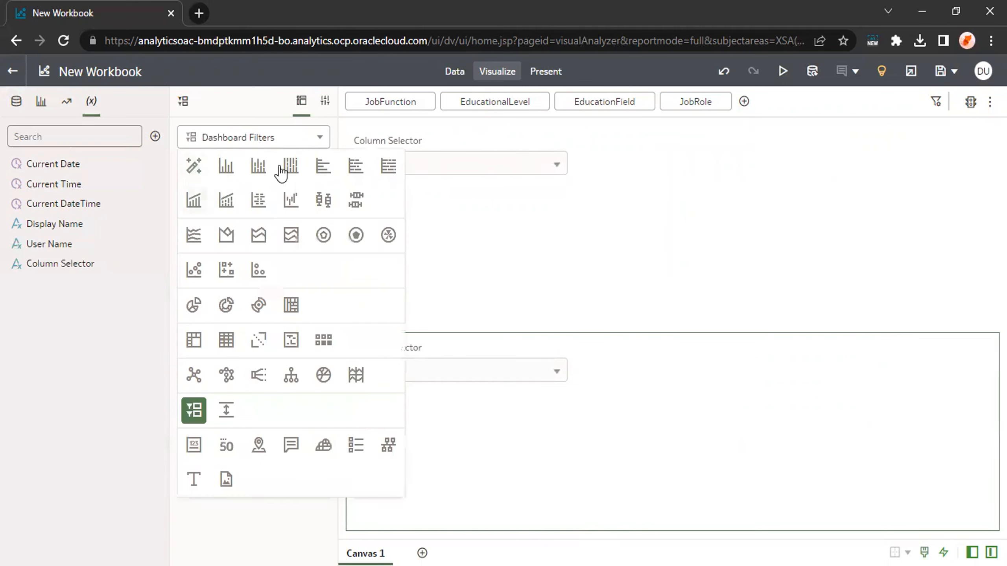
pyautogui.click(228, 168)
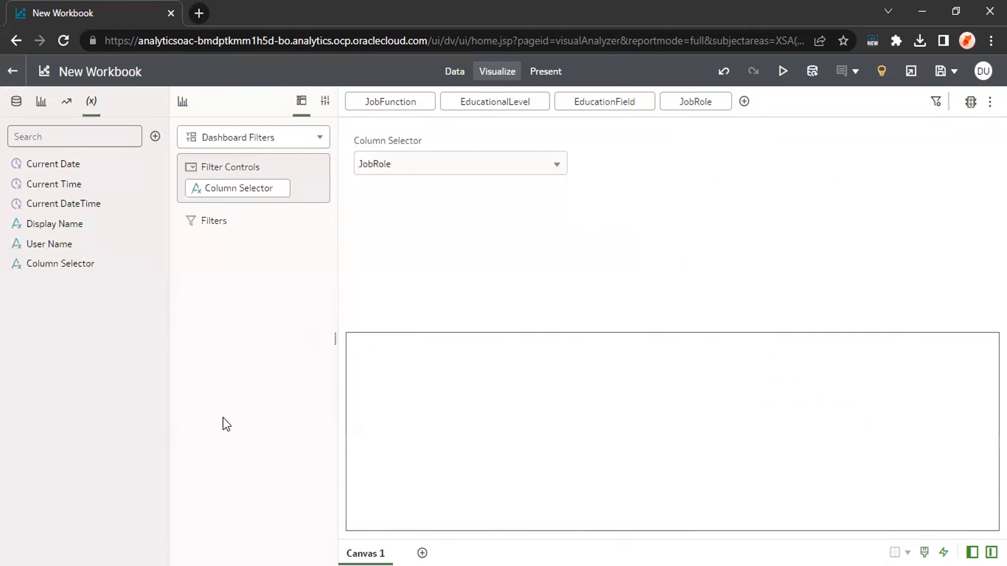
pyautogui.click(16, 102)
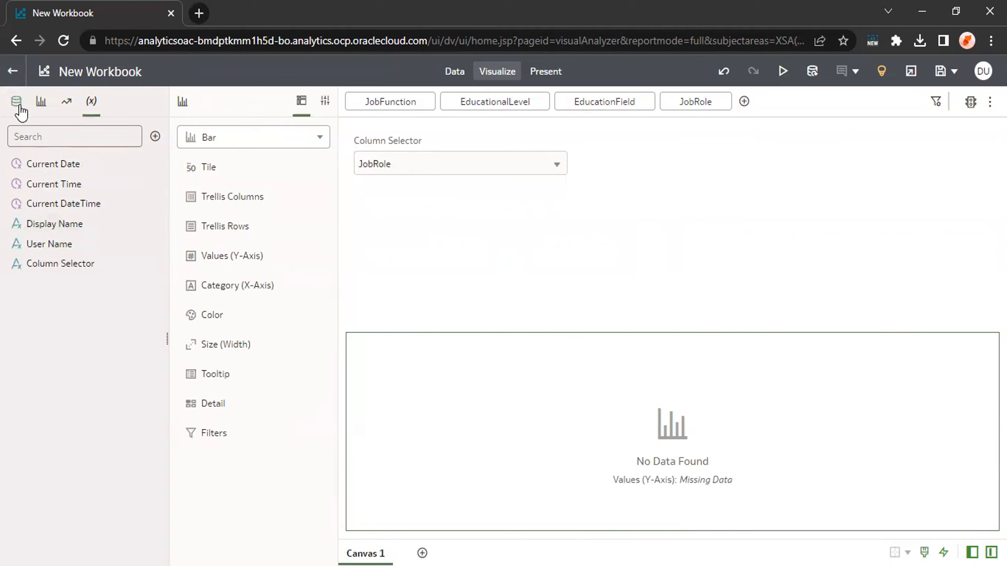
pyautogui.moveTo(81, 203); pyautogui.dragTo(225, 287)
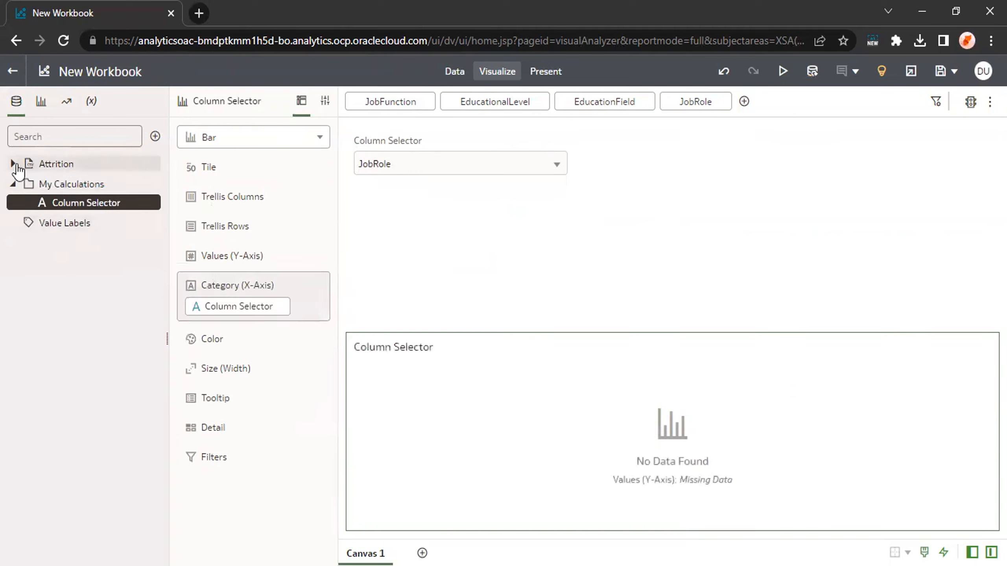
# Assign the NumCompaniesWorked column of the Attrition dataset to Values (Y-Axis) of the bar chart.
pyautogui.click(14, 163)
pyautogui.scroll(-1, 113, 302)
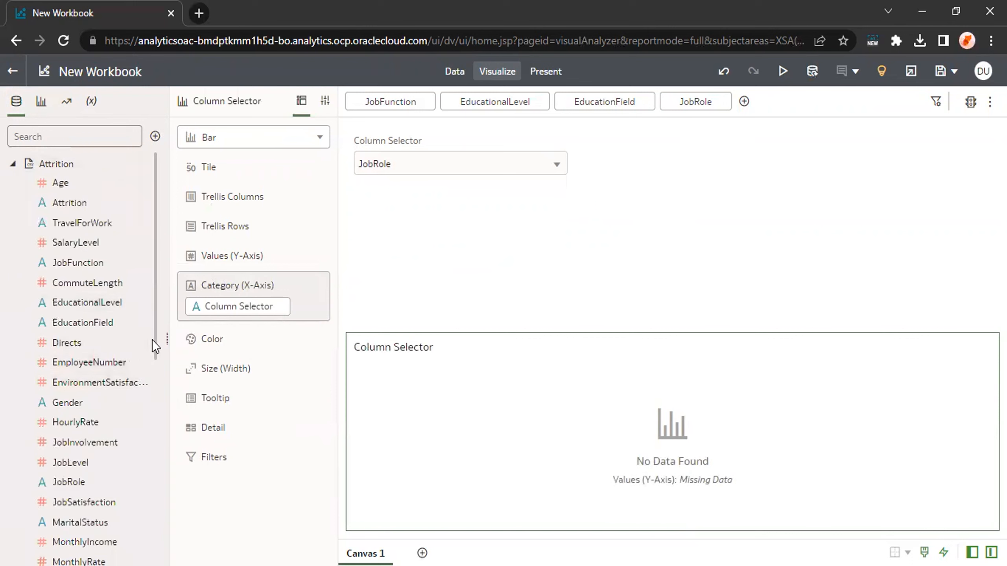
pyautogui.scroll(-3, 160, 373)
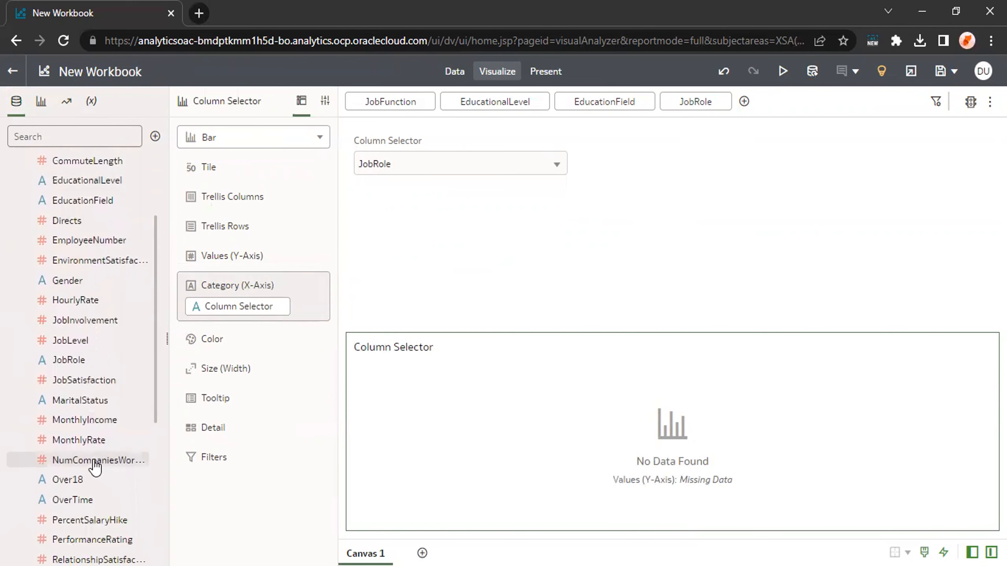
pyautogui.moveTo(95, 460); pyautogui.dragTo(252, 258)
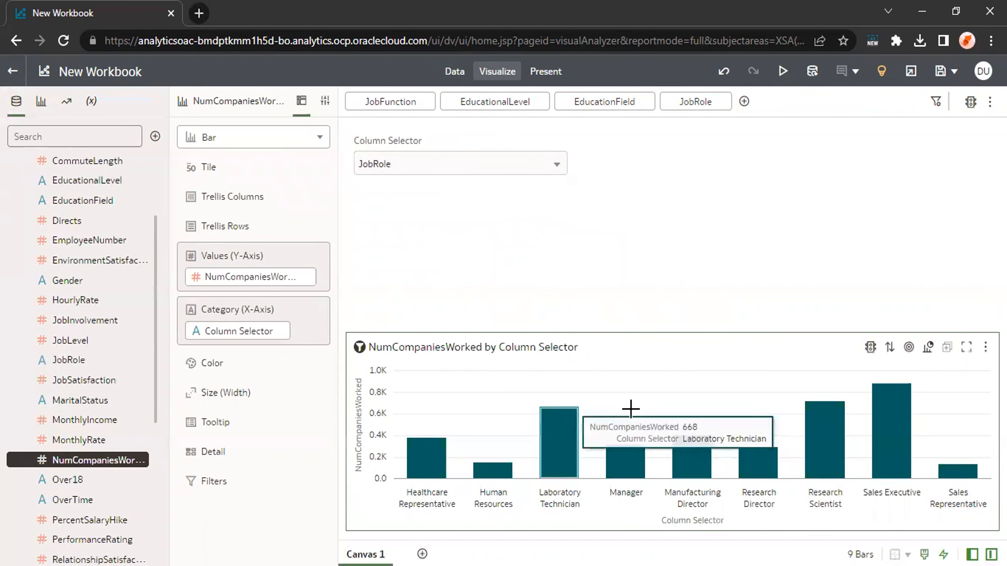
# Duplicate the NumCompaniesWorked by Column Selector bar chart on the canvas.
pyautogui.click(986, 347)
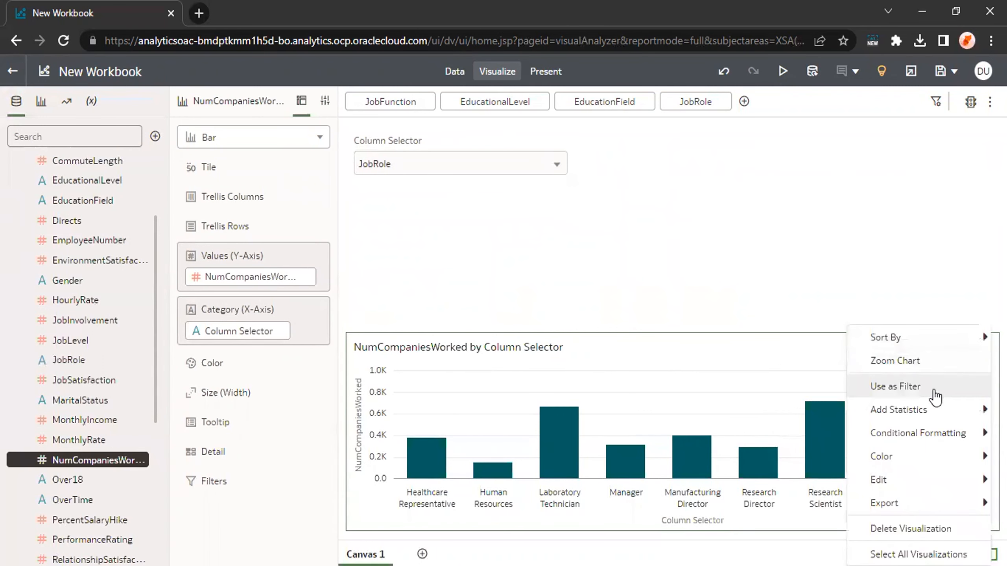
pyautogui.moveTo(941, 436)
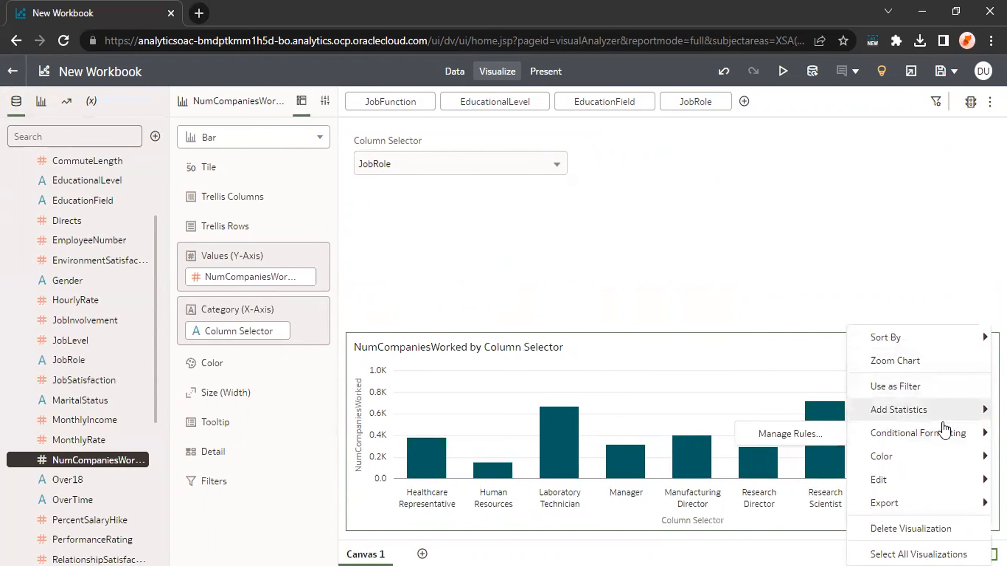
pyautogui.moveTo(933, 484)
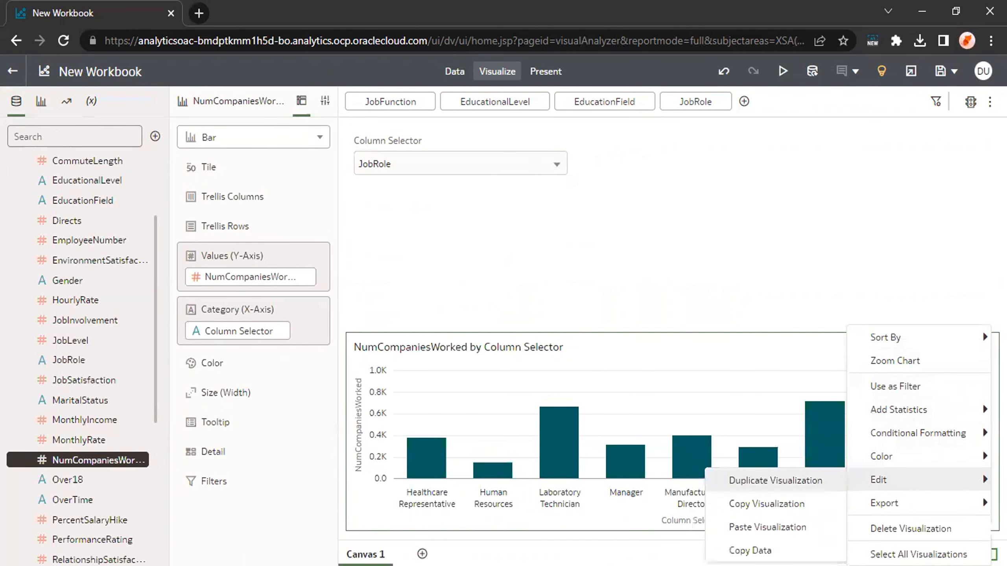
pyautogui.click(807, 482)
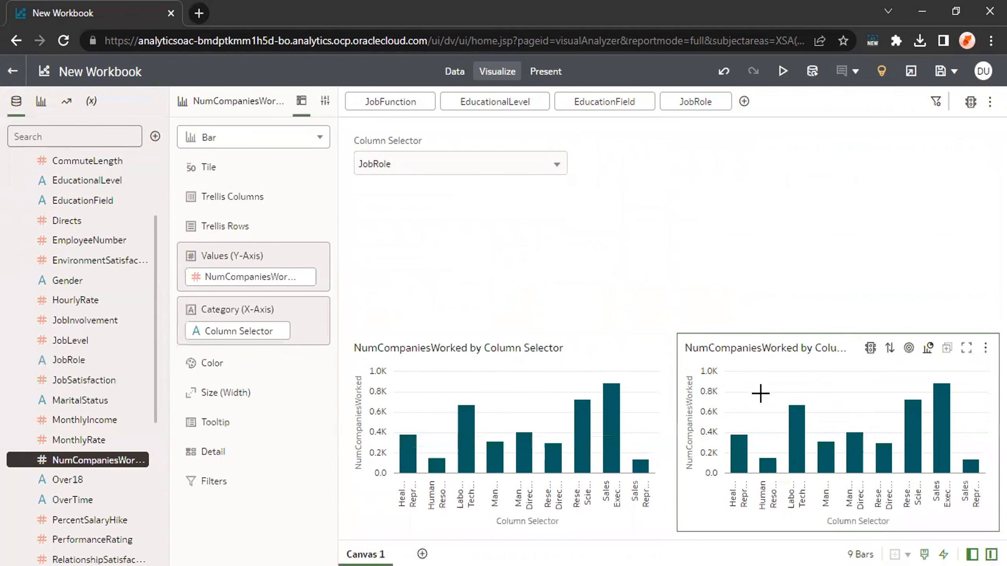
# Change the duplicated chart to a Tag Cloud and assign NumCompaniesWorked to its Color.
pyautogui.click(237, 139)
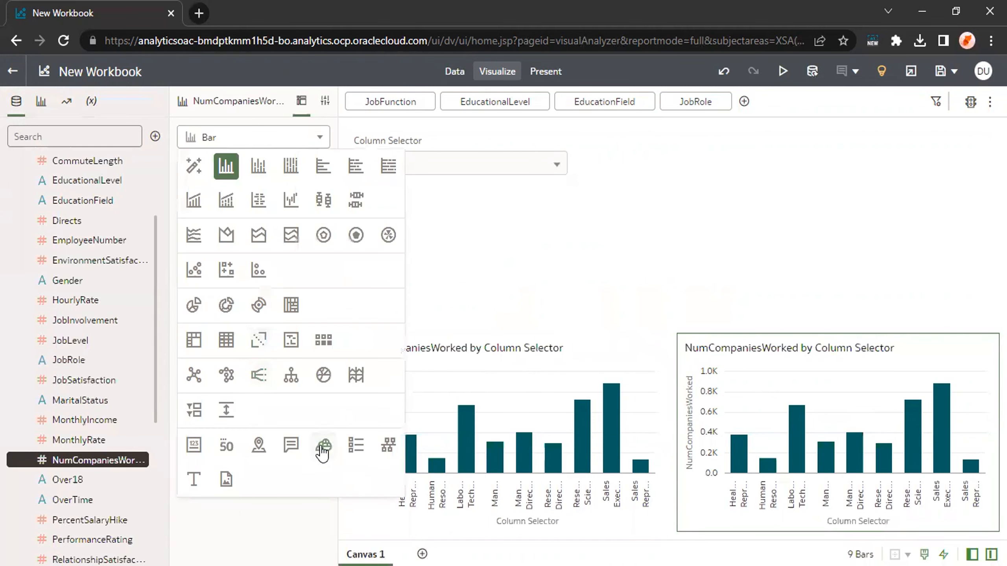
pyautogui.click(322, 448)
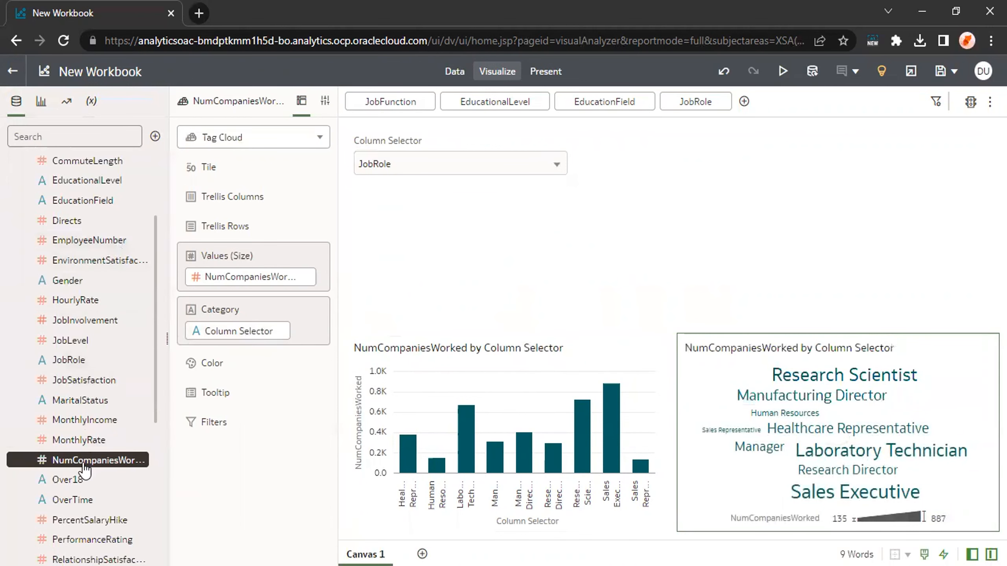
pyautogui.moveTo(85, 469); pyautogui.dragTo(206, 369)
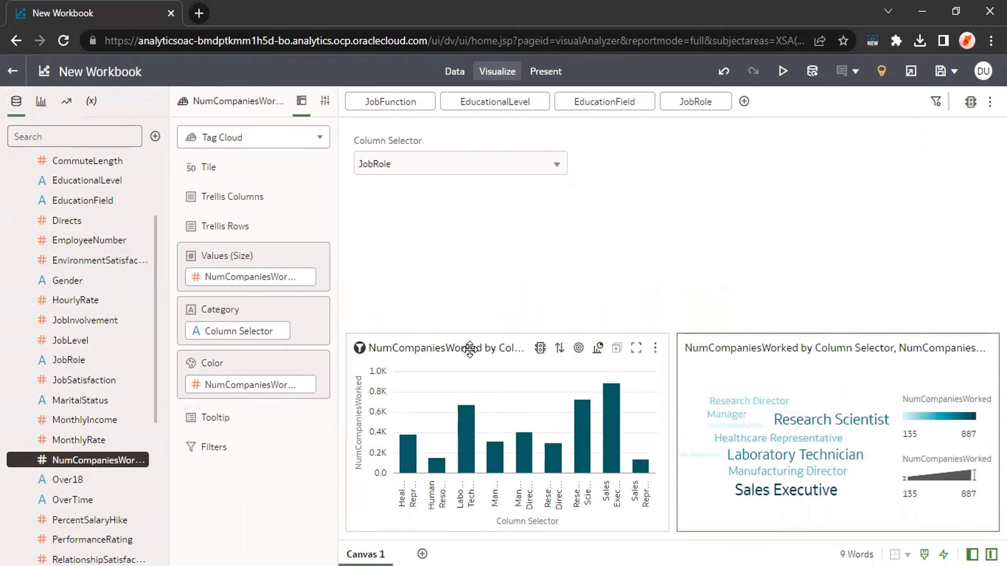
pyautogui.click(455, 396)
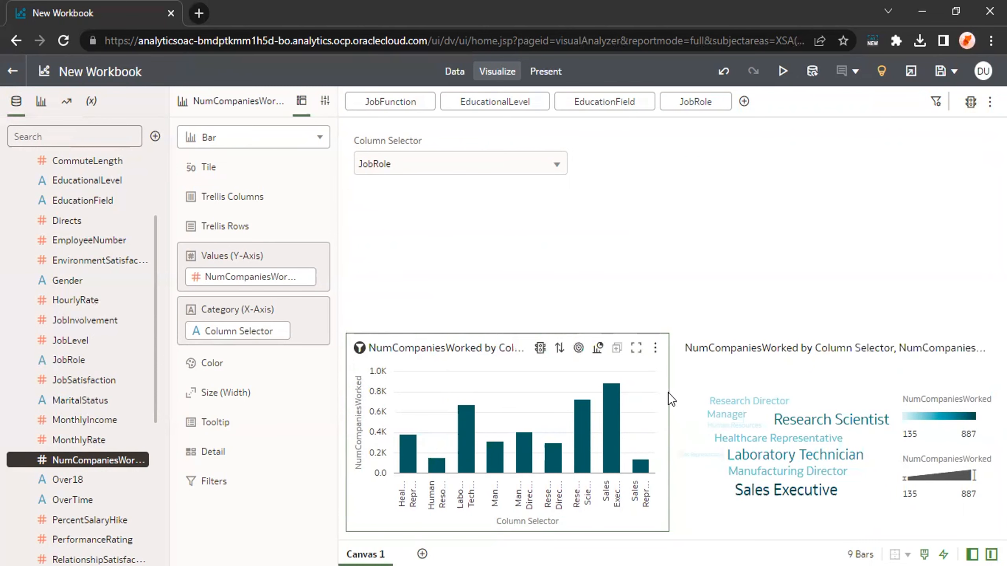
pyautogui.moveTo(668, 395); pyautogui.dragTo(700, 394)
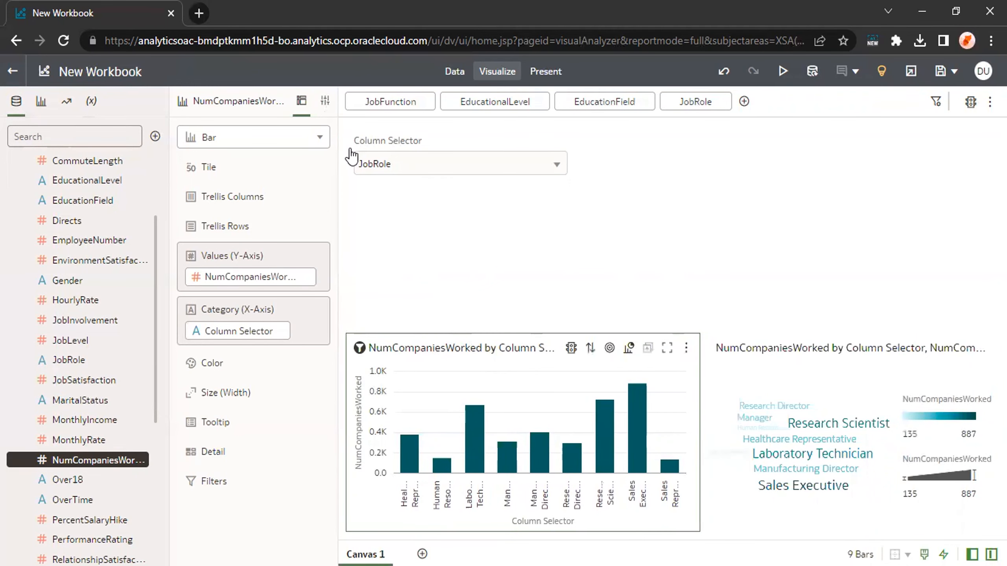
pyautogui.click(325, 101)
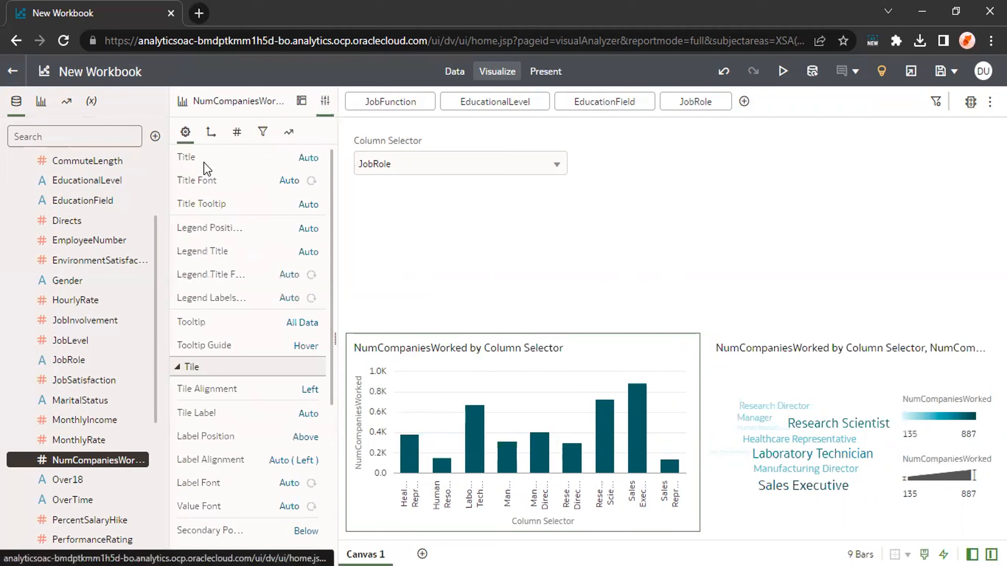
pyautogui.click(301, 165)
pyautogui.click(308, 209)
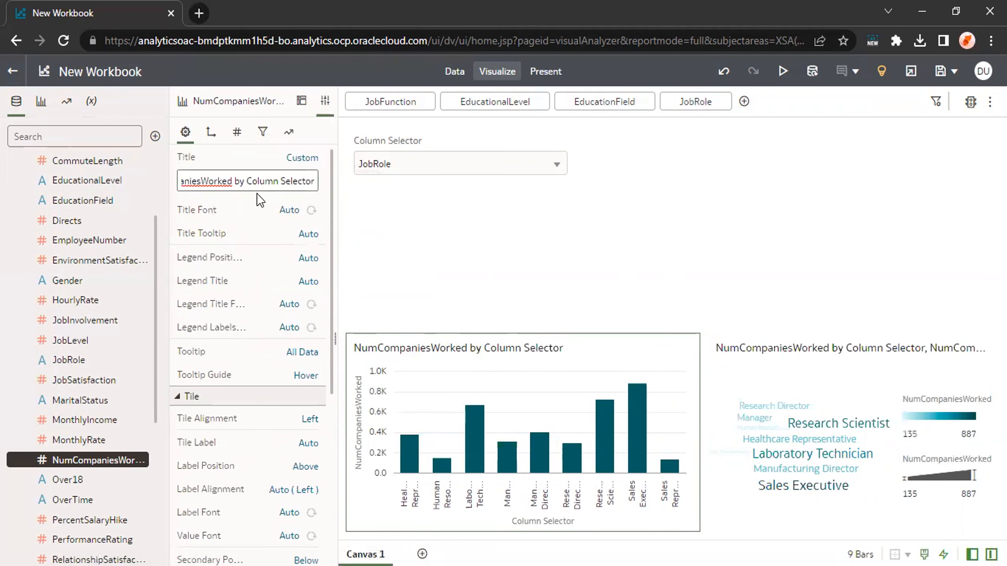
pyautogui.write('@parameter("')
pyautogui.press('Right')
pyautogui.press('Right')
pyautogui.press('Right')
pyautogui.press('Right')
pyautogui.press('Right')
pyautogui.press('Right')
pyautogui.press('Right')
pyautogui.press('Right')
pyautogui.press('Right')
pyautogui.press('Right')
pyautogui.press('Right')
pyautogui.press('Right')
pyautogui.press('Right')
pyautogui.press('Right')
pyautogui.press('Right')
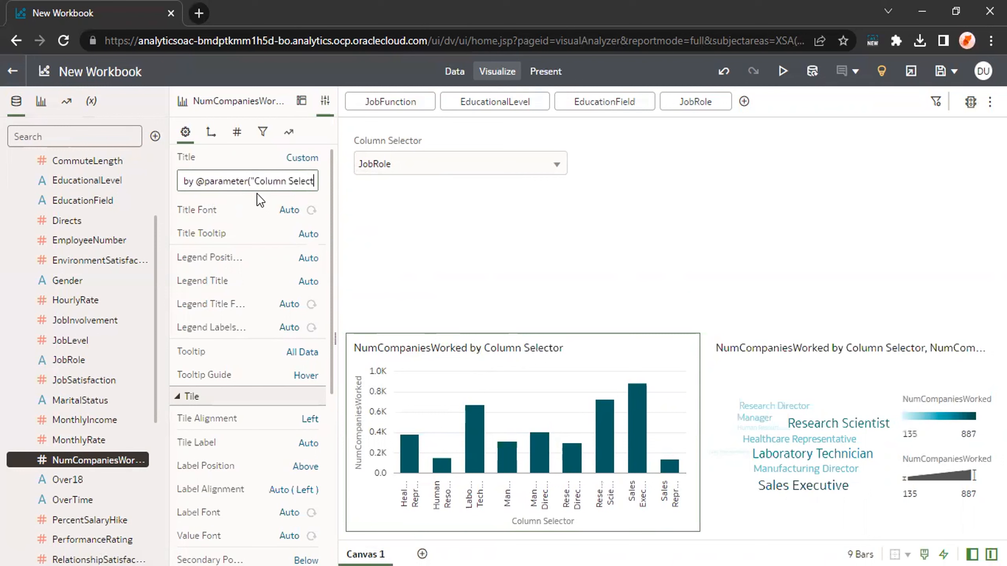
pyautogui.write('")')
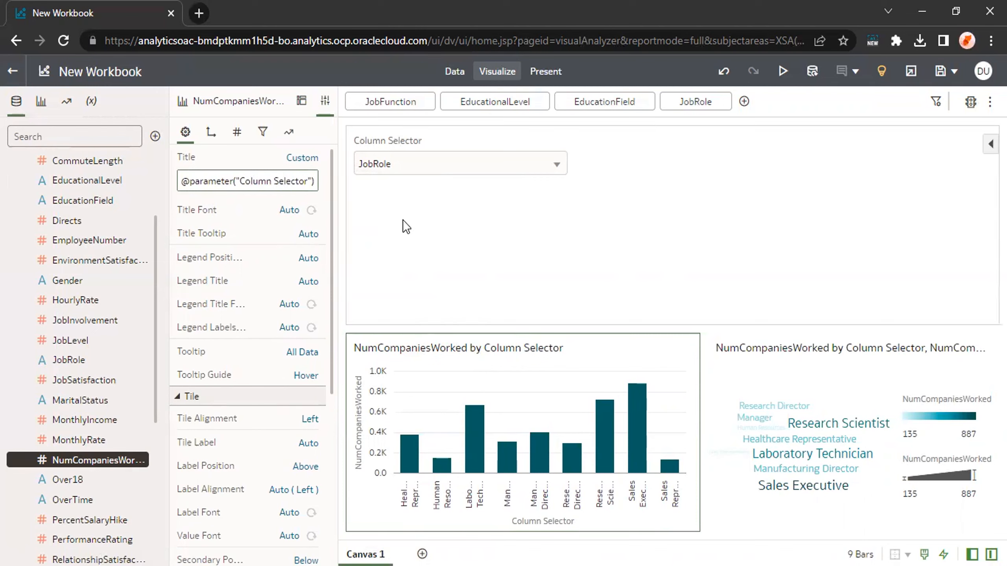
pyautogui.click(414, 244)
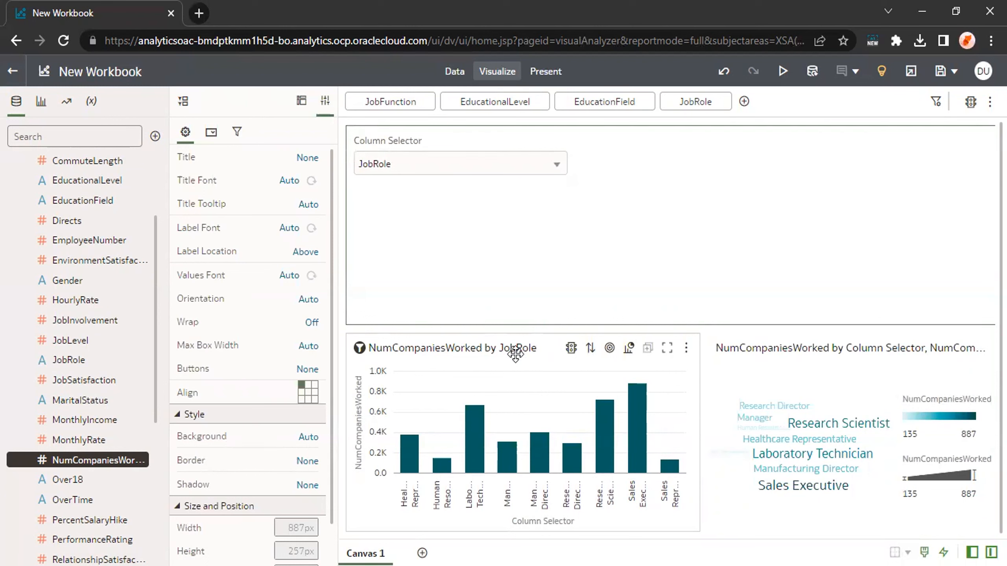
# Make the tag cloud's title custom and shorten it to NumCompaniesWorked by Column Selector.
pyautogui.click(729, 349)
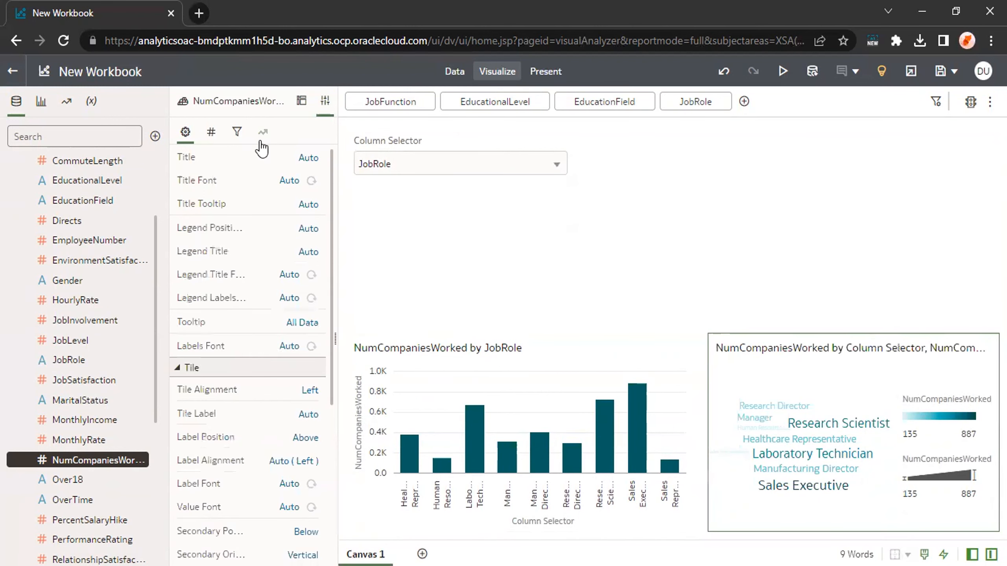
pyautogui.click(315, 163)
pyautogui.click(328, 214)
pyautogui.press('Left')
pyautogui.press('Left')
pyautogui.press('Left')
pyautogui.press('Left')
pyautogui.press('Left')
pyautogui.press('Left')
pyautogui.press('Left')
pyautogui.press('Left')
pyautogui.press('Left')
pyautogui.press('Left')
pyautogui.press('Left')
pyautogui.press('Left')
pyautogui.press('Left')
pyautogui.press('Left')
pyautogui.press('Left')
pyautogui.press('Left')
pyautogui.press('Left')
pyautogui.press('Left')
pyautogui.moveTo(218, 181); pyautogui.dragTo(317, 190)
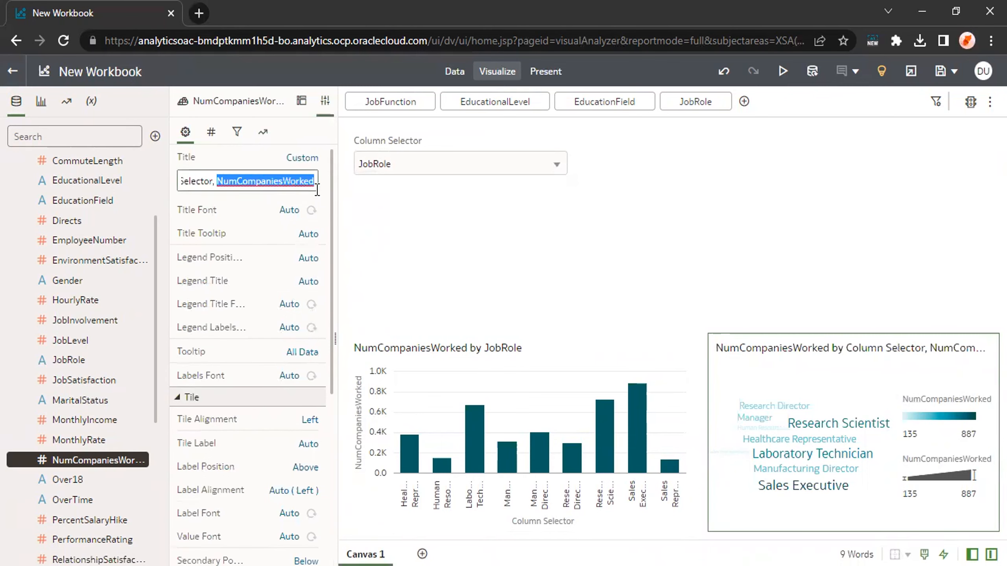
pyautogui.press('BackSpace')
pyautogui.press('BackSpace')
pyautogui.press('BackSpace')
pyautogui.press('BackSpace')
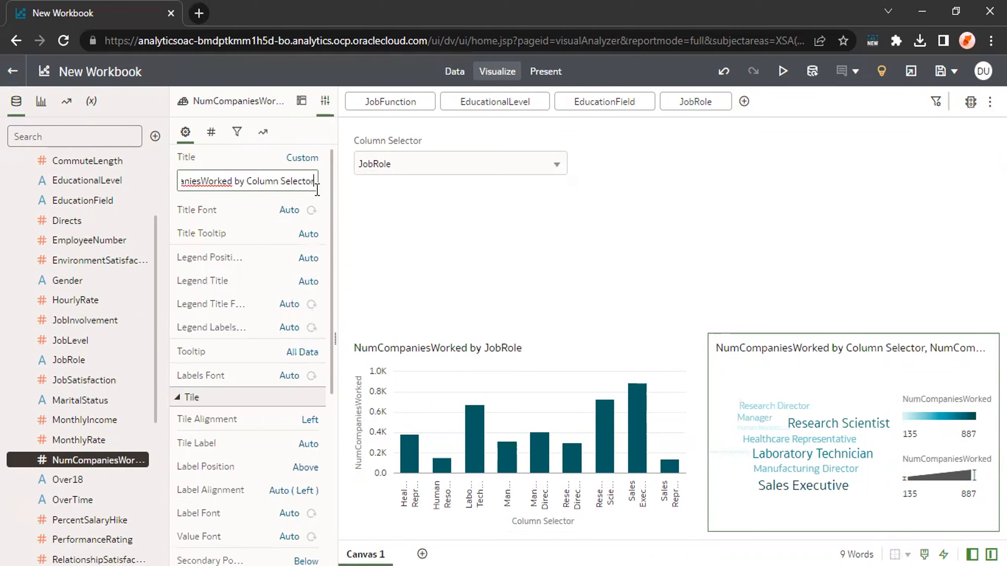
pyautogui.click(249, 180)
pyautogui.write('@parameter("')
pyautogui.press('Right')
pyautogui.press('Right')
pyautogui.press('Right')
pyautogui.press('Right')
pyautogui.press('Right')
pyautogui.press('Right')
pyautogui.press('Right')
pyautogui.press('Right')
pyautogui.press('Right')
pyautogui.press('Right')
pyautogui.press('Right')
pyautogui.press('Right')
pyautogui.press('Right')
pyautogui.press('Right')
pyautogui.press('Right')
pyautogui.write('")')
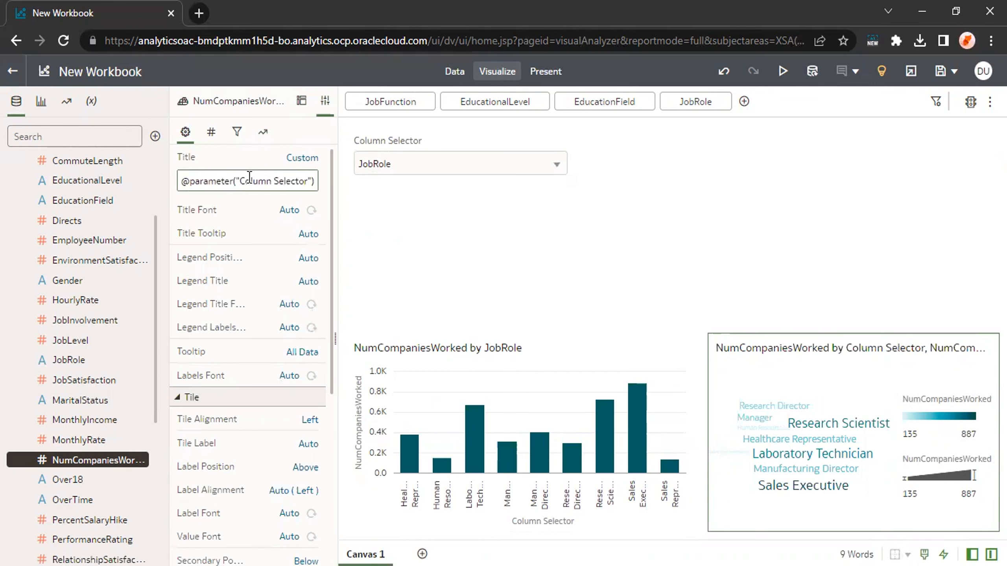
pyautogui.click(790, 383)
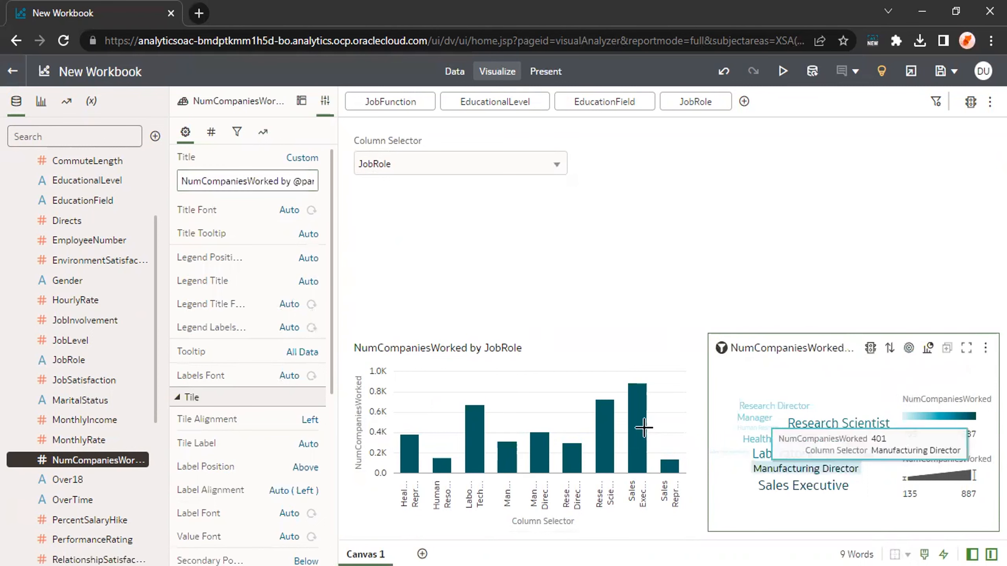
pyautogui.click(472, 356)
pyautogui.click(211, 131)
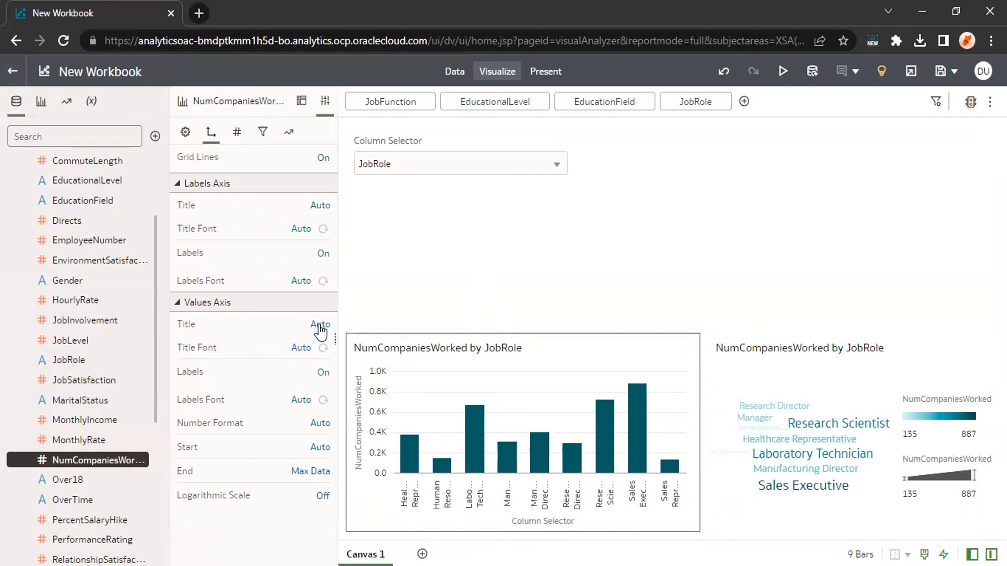
pyautogui.click(319, 206)
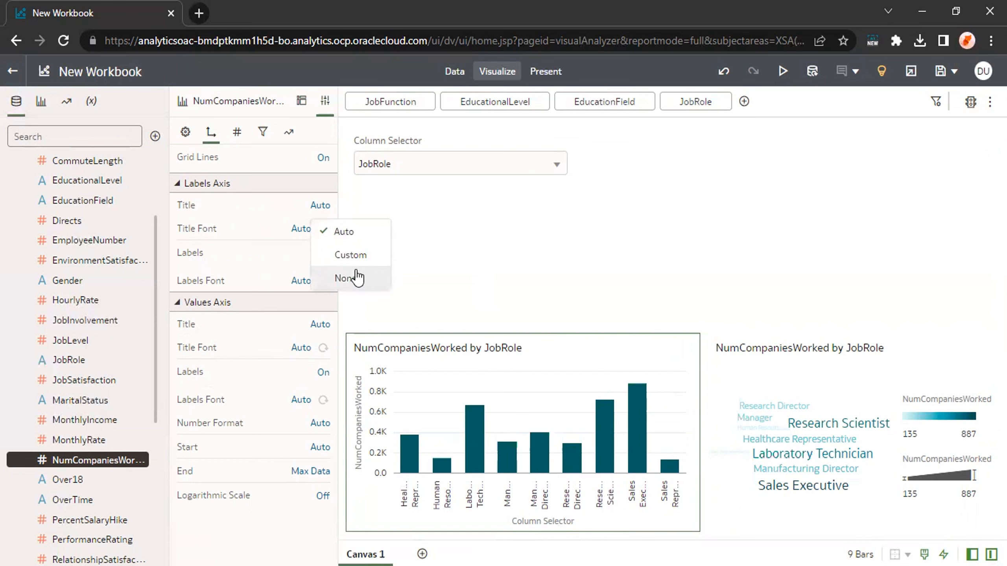
pyautogui.click(359, 256)
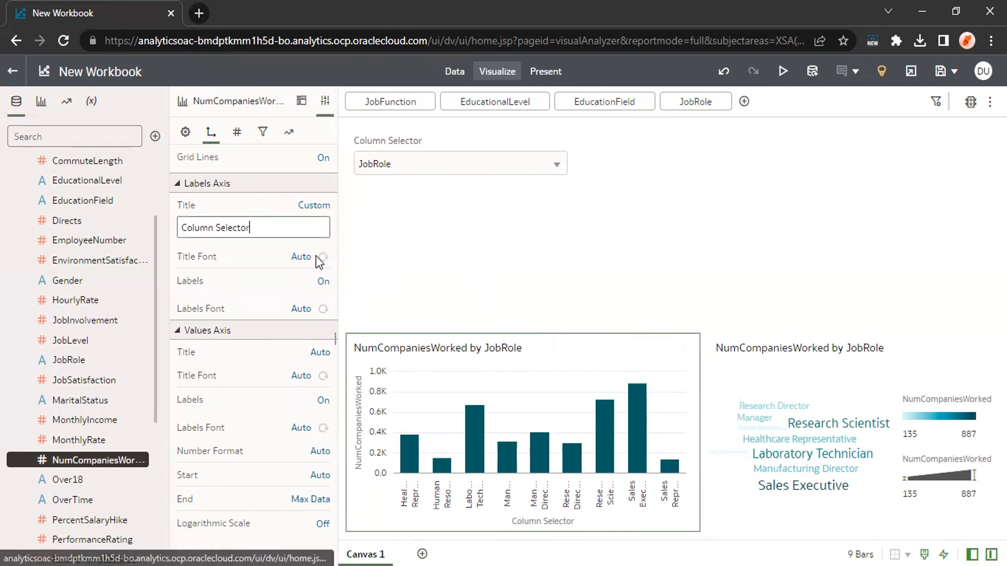
pyautogui.click(182, 229)
pyautogui.write('@param')
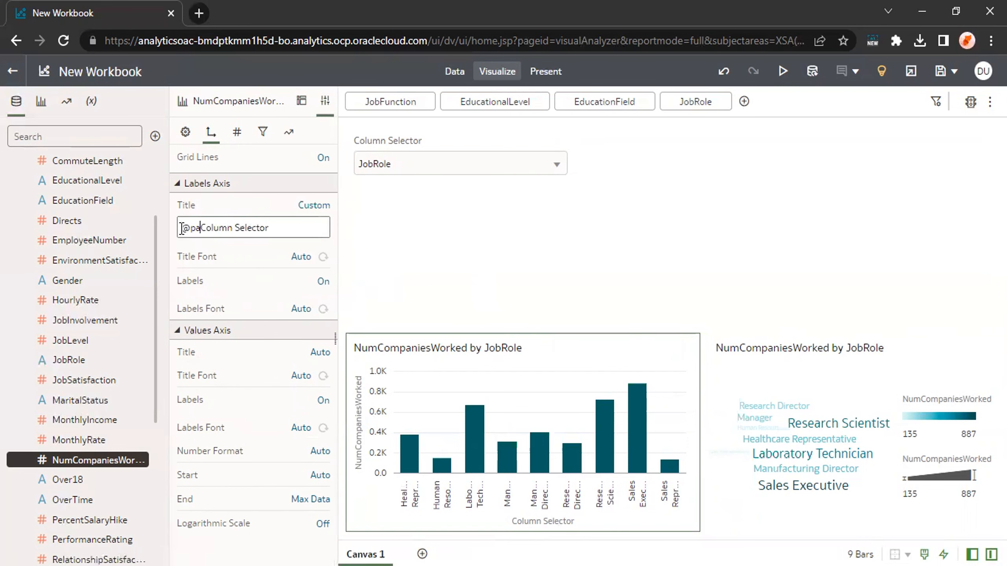
pyautogui.write('eter(')
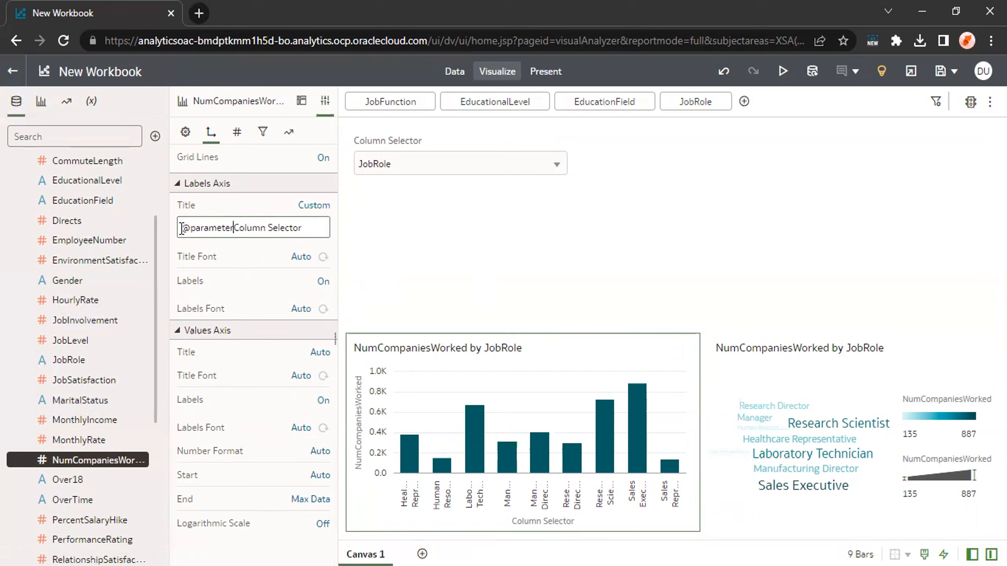
pyautogui.write('"')
pyautogui.write('")')
pyautogui.press('Return')
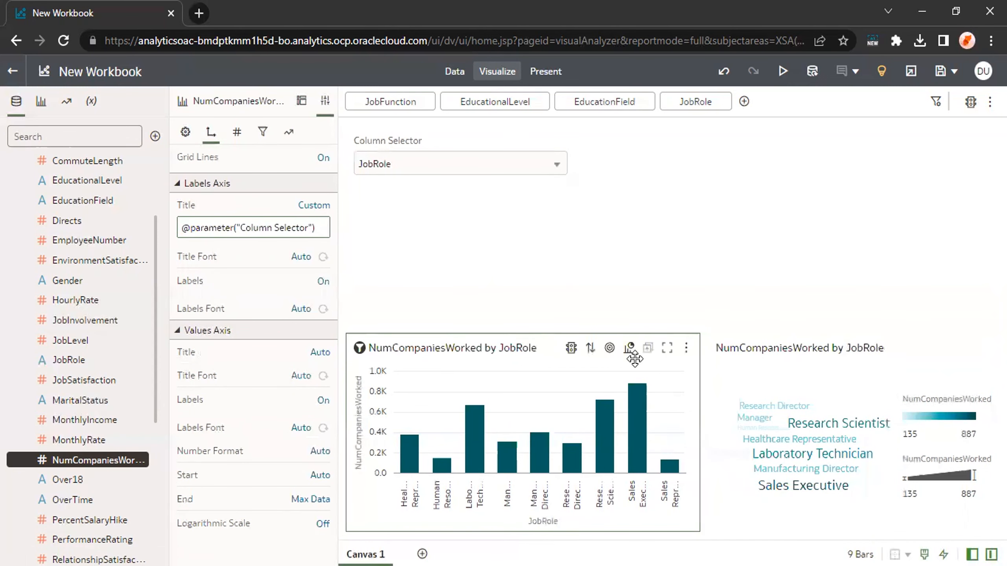
pyautogui.click(420, 211)
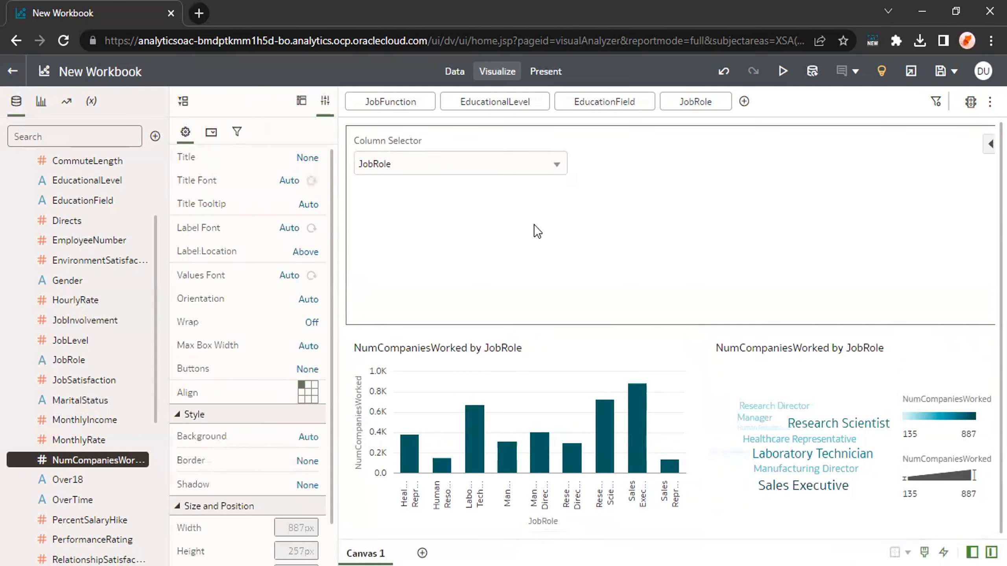
# Save the workbook in My Folders under the name column selector.
pyautogui.click(955, 72)
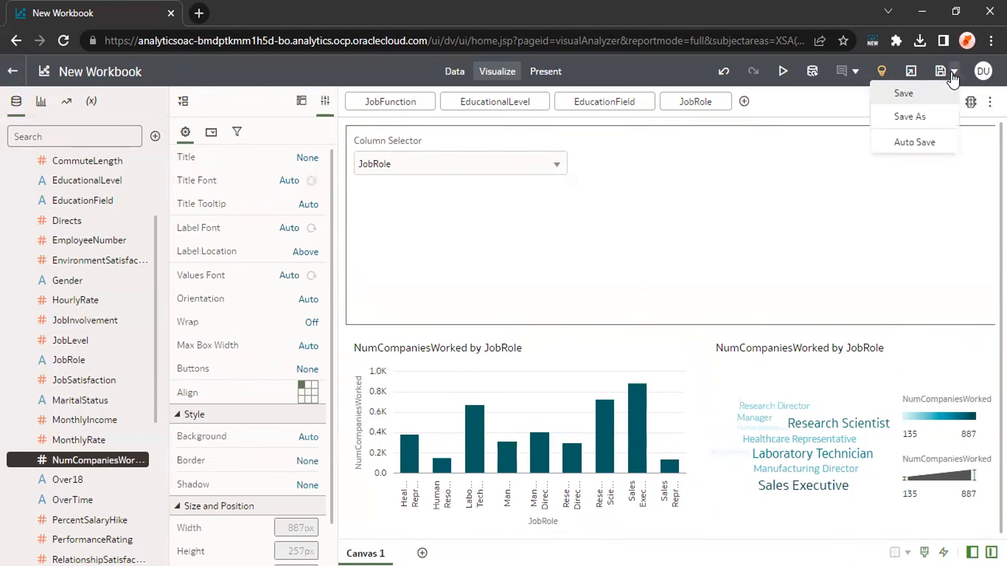
pyautogui.click(904, 93)
pyautogui.write('co')
pyautogui.press('BackSpace')
pyautogui.press('BackSpace')
pyautogui.write('column selecotr')
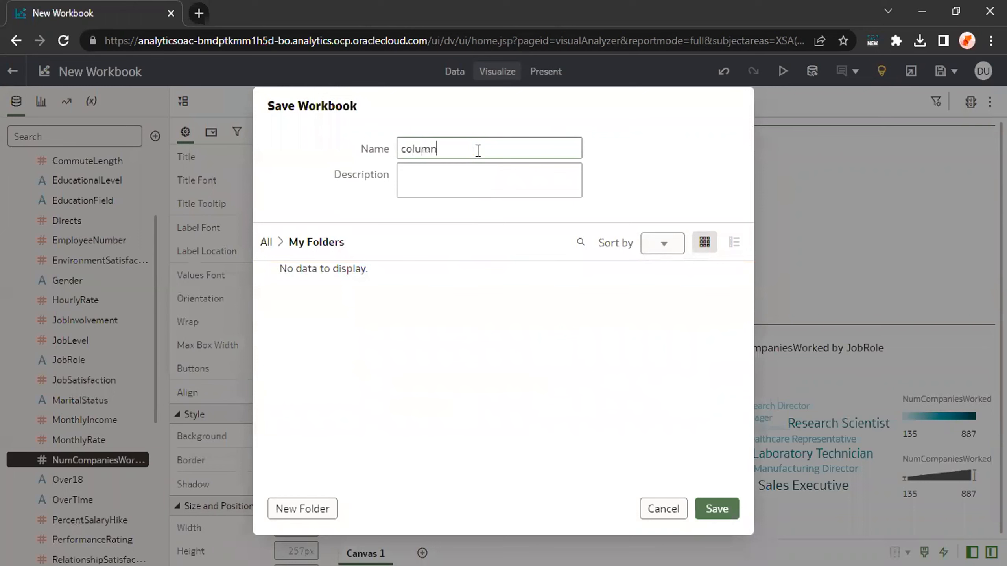
pyautogui.press('BackSpace')
pyautogui.press('BackSpace')
pyautogui.write('to')
pyautogui.click(716, 509)
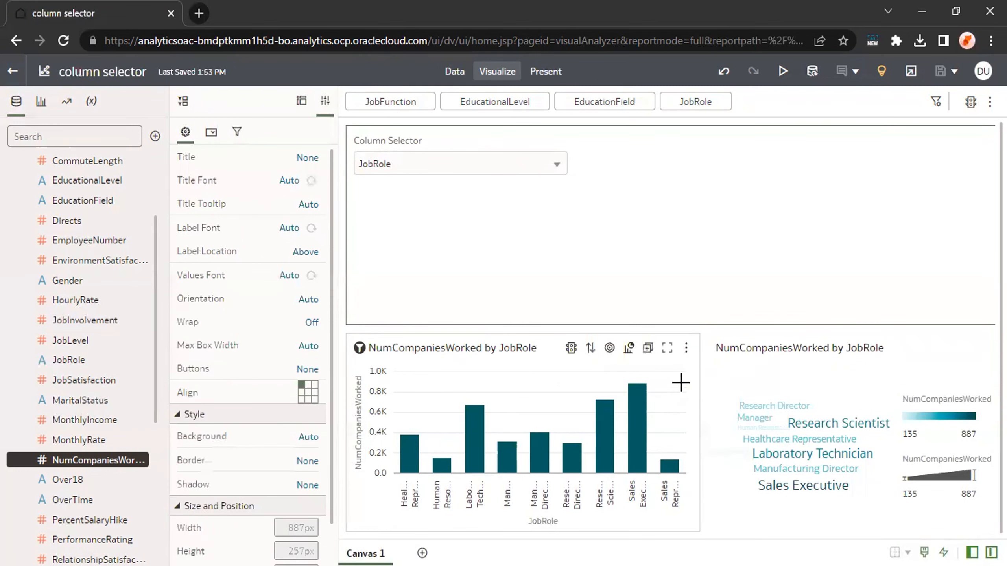
# Test the Column Selector filter by choosing JobFunction and after that EducationalLevel.
pyautogui.click(481, 167)
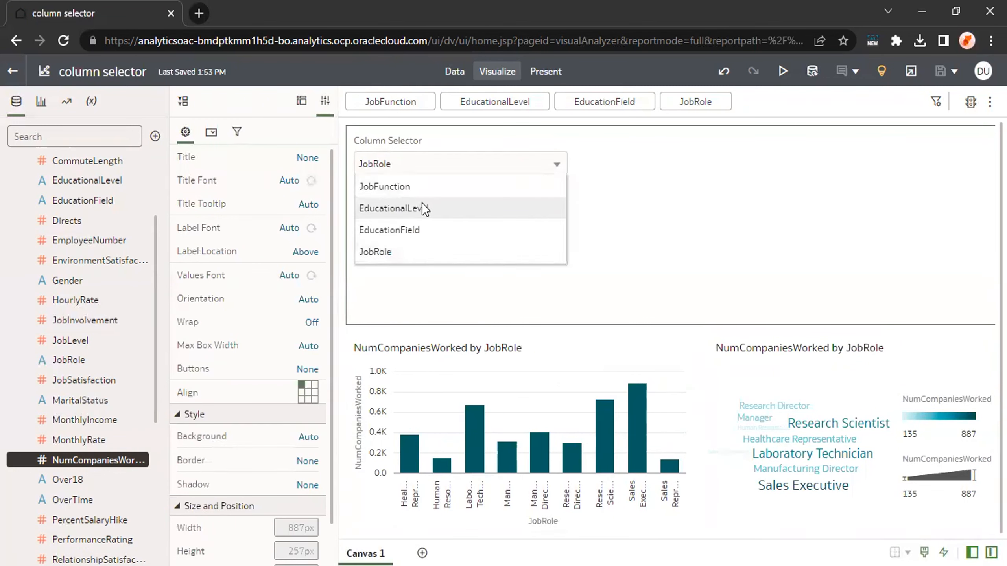
pyautogui.press('Return')
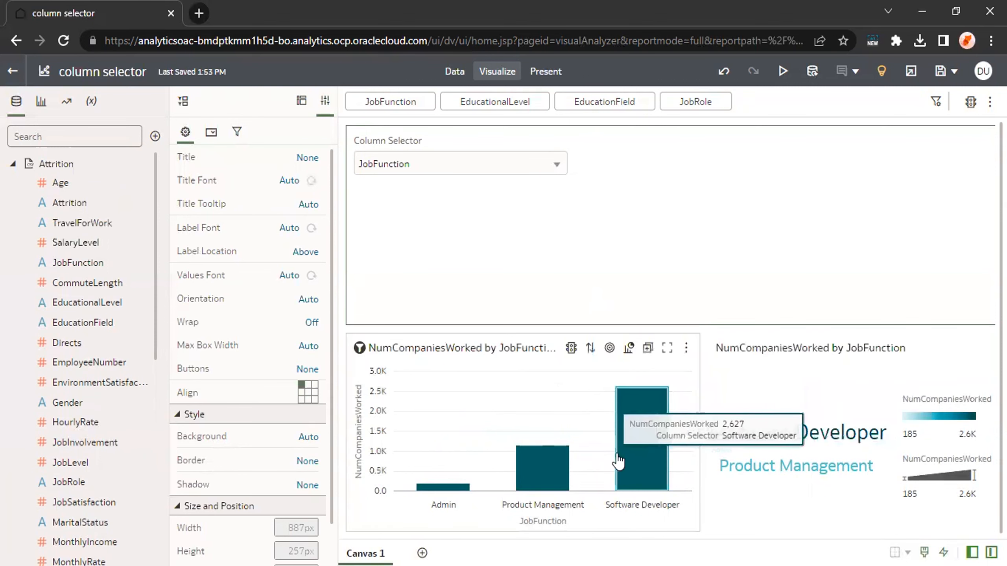
pyautogui.click(479, 169)
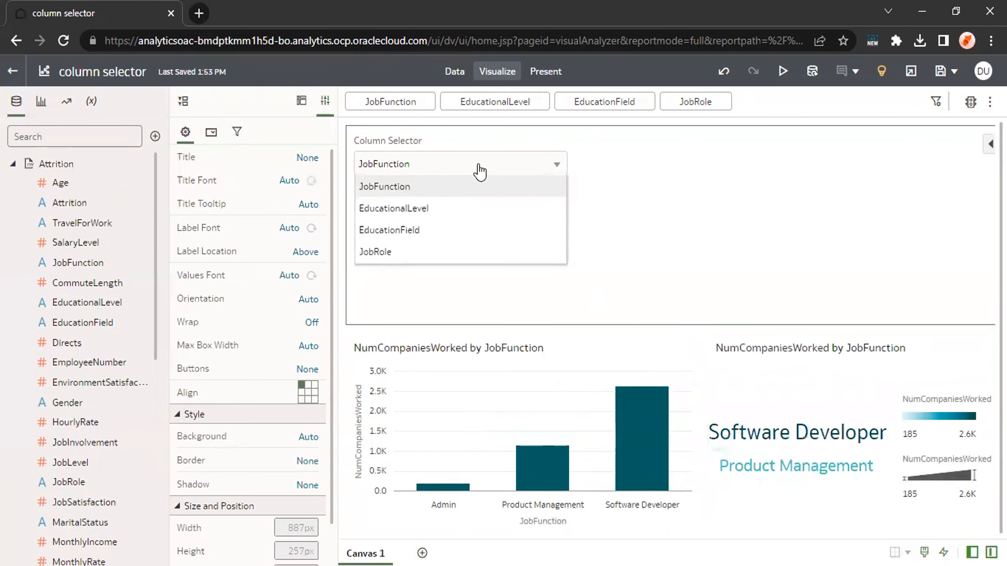
pyautogui.click(453, 215)
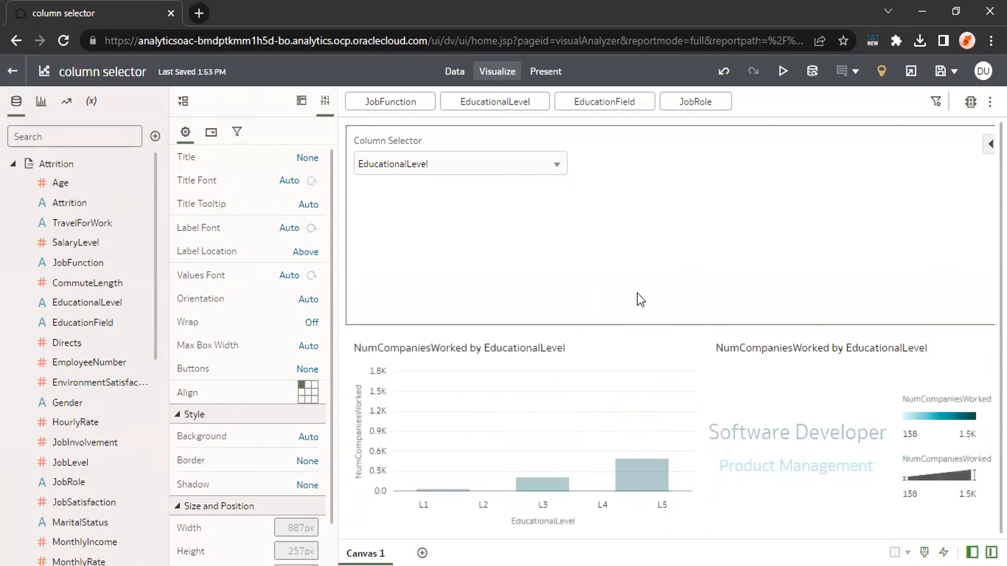